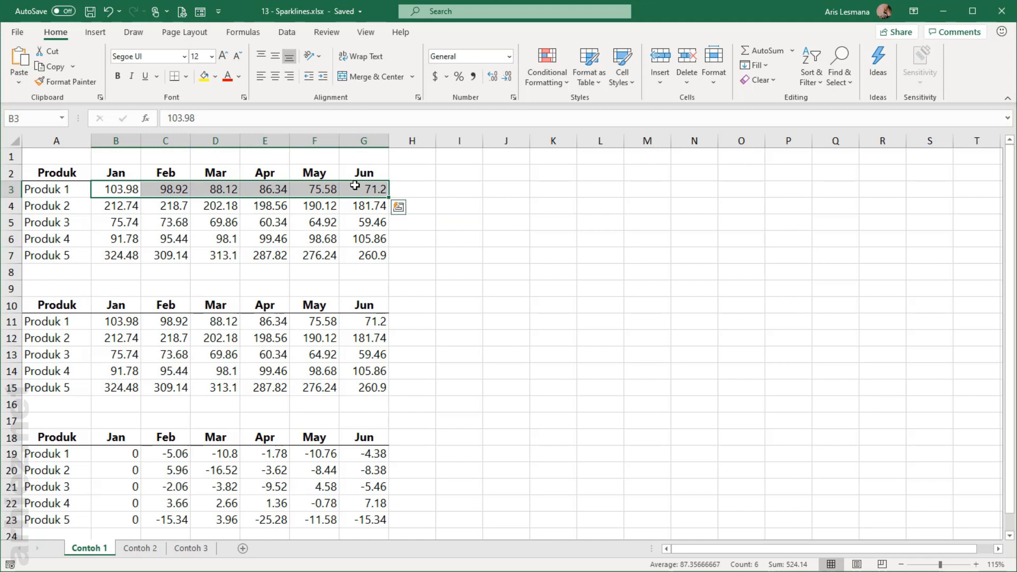
- Insert a 2-D line chart of Produk 1's January to June values (B3:G3) and place it beside the first table
left_click(95, 33)
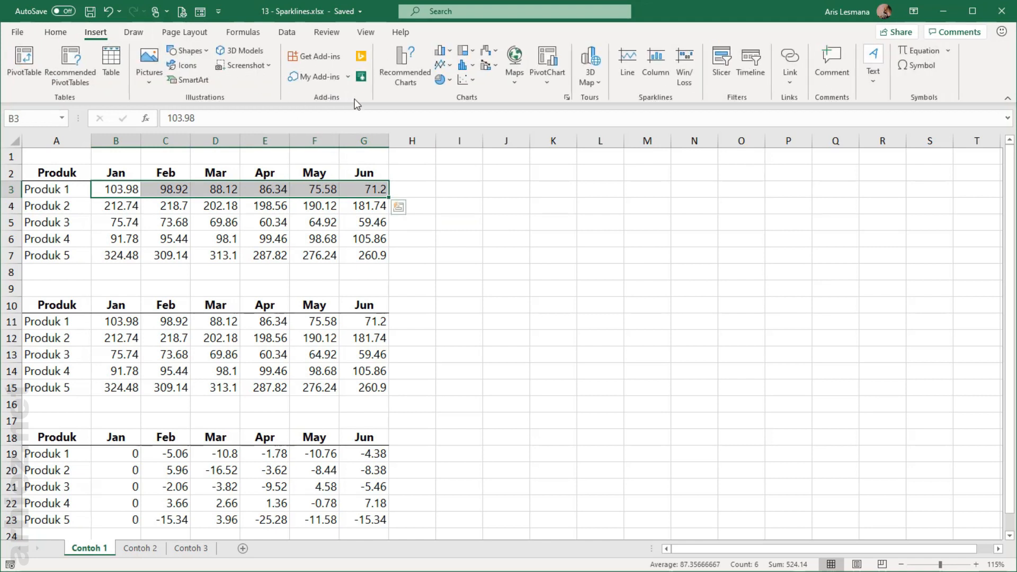
left_click(442, 65)
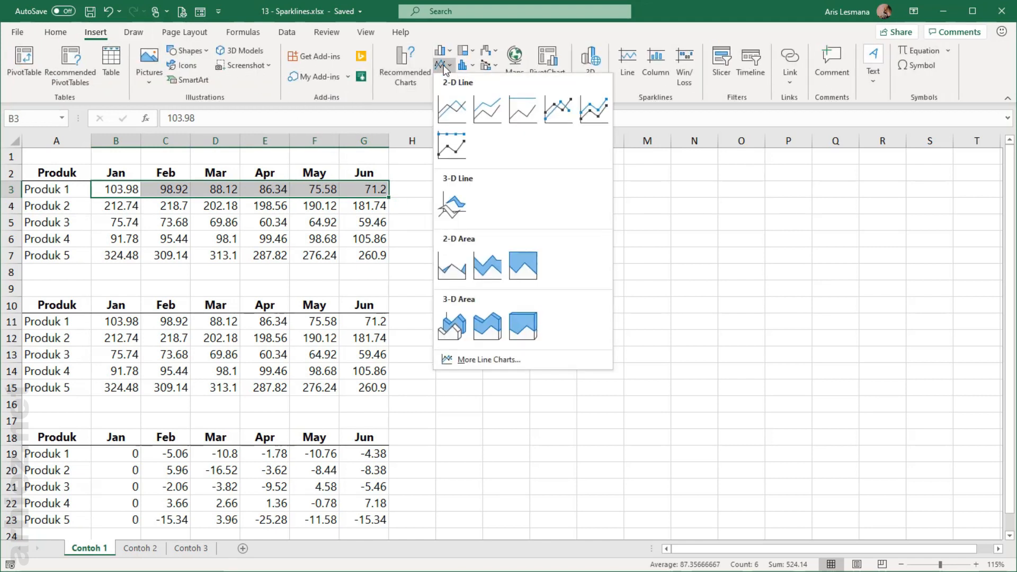
left_click(454, 112)
left_click_drag(572, 257, 693, 181)
- Insert a second 2-D line chart from Produk 2's values in B4:G4 and shift it slightly on the sheet
left_click_drag(130, 207, 384, 206)
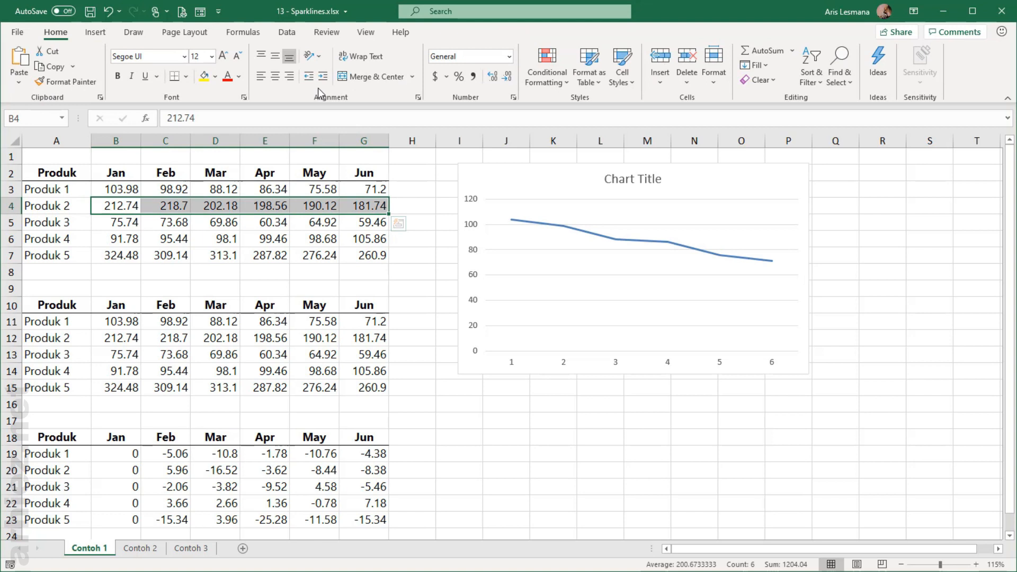
left_click(96, 35)
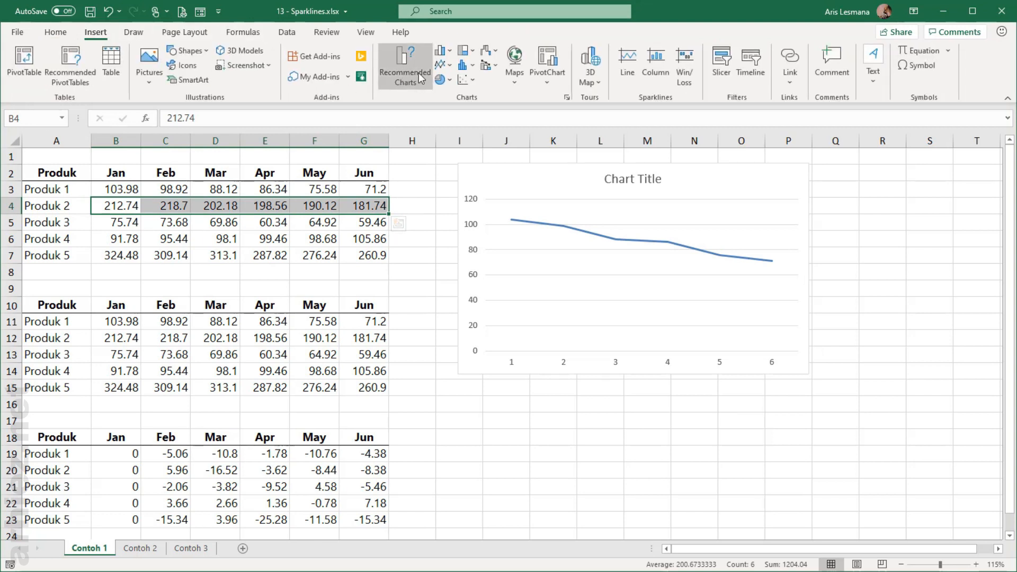
left_click(442, 64)
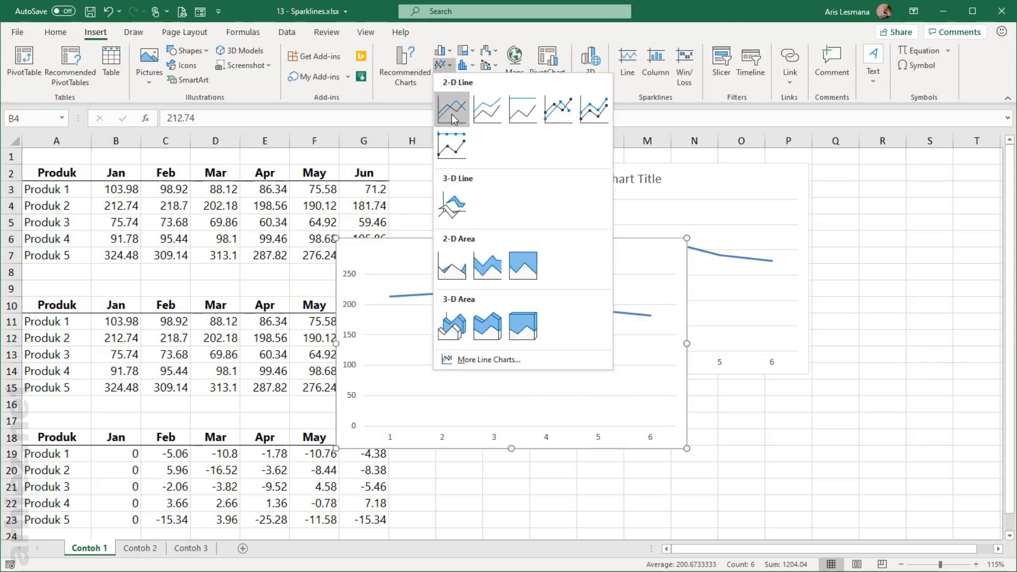
left_click(451, 114)
left_click_drag(588, 254, 609, 282)
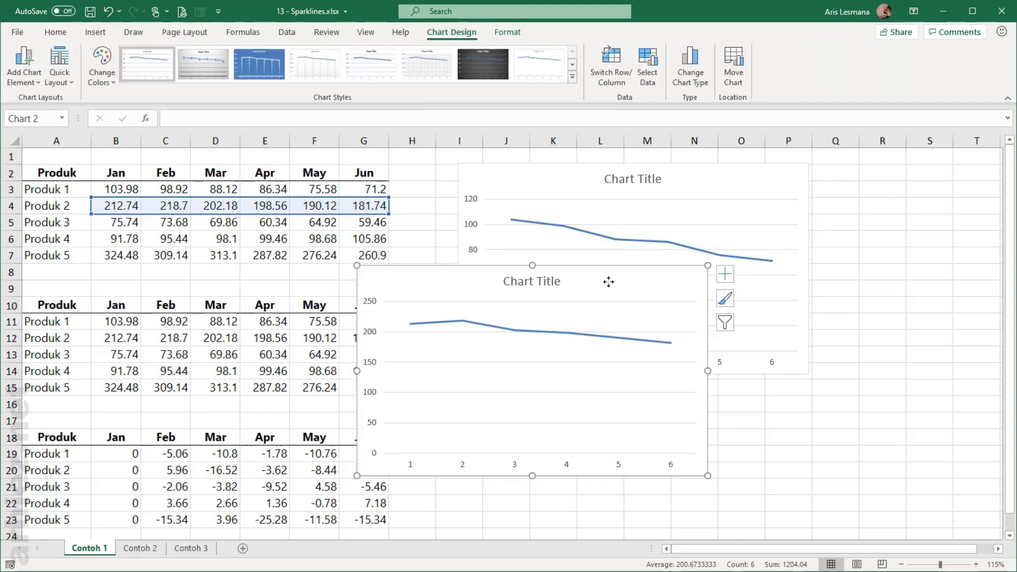
- Reposition the Produk 1 and Produk 2 line charts beside the tables to compare their trends
left_click(728, 181)
left_click_drag(728, 182, 821, 193)
left_click_drag(481, 278, 552, 238)
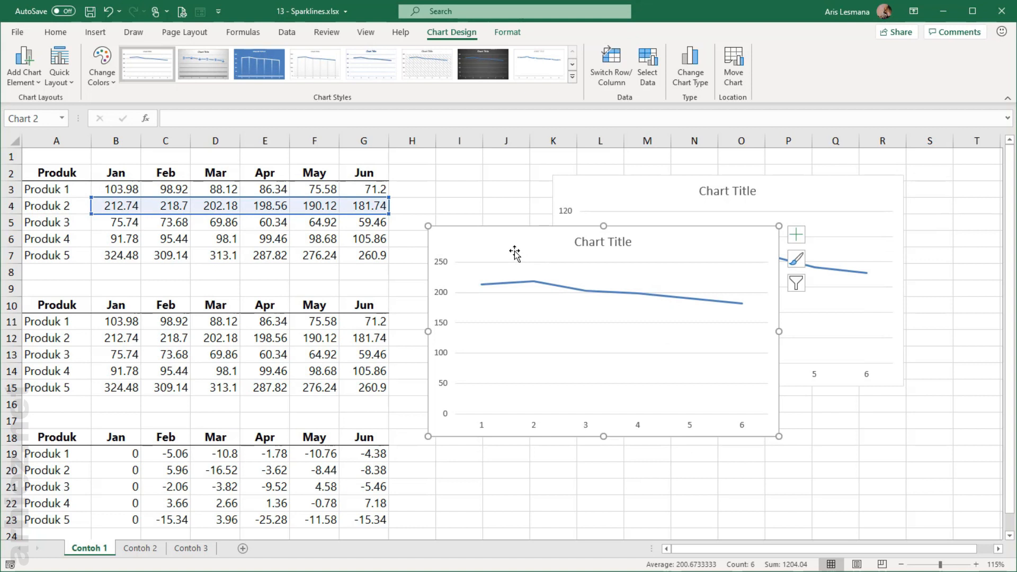
left_click_drag(515, 243, 524, 263)
left_click_drag(601, 189, 484, 178)
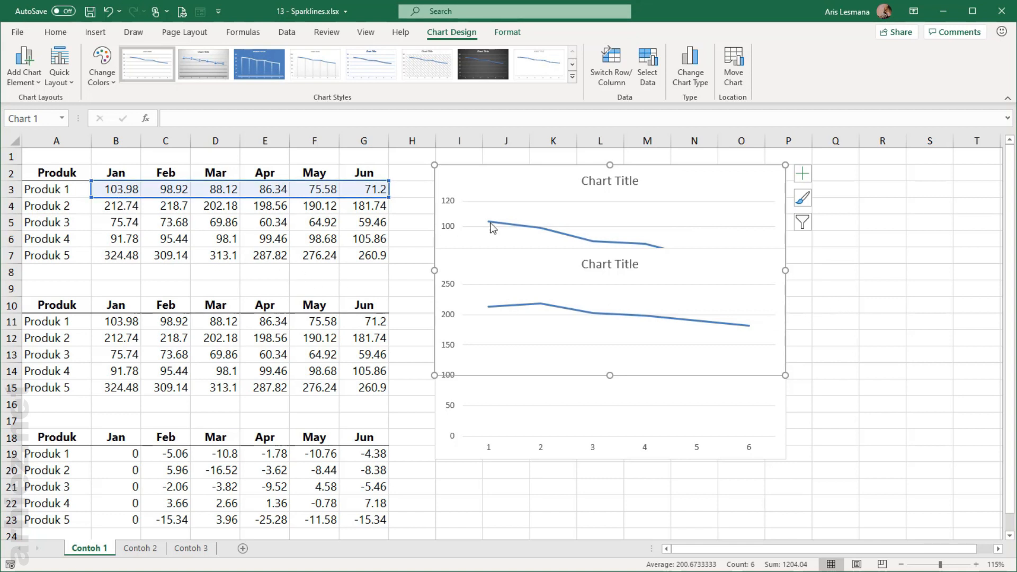
left_click_drag(511, 180, 807, 226)
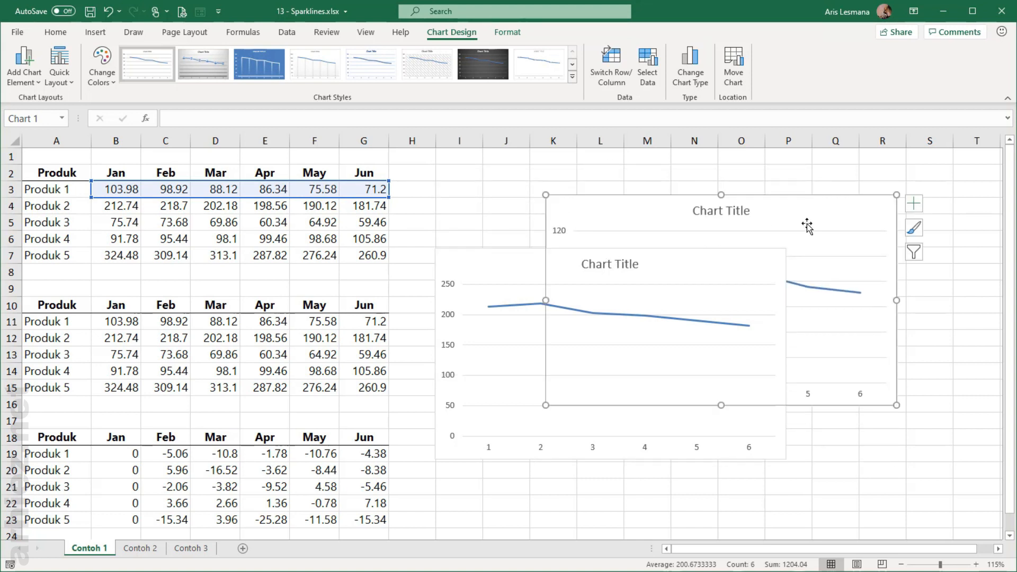
- Delete both line charts from the Contoh 1 sheet
key("Delete")
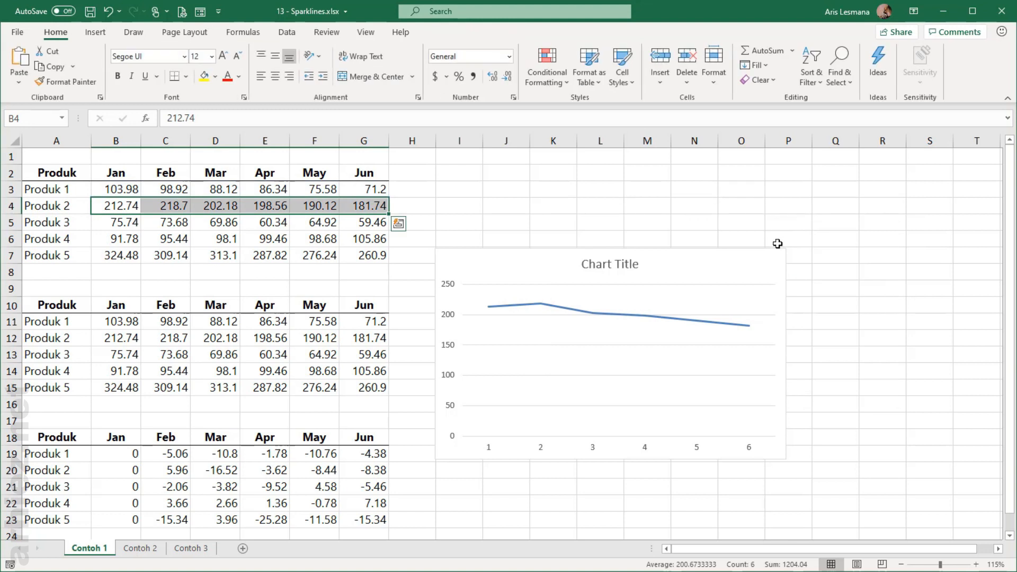
left_click(765, 268)
key("Delete")
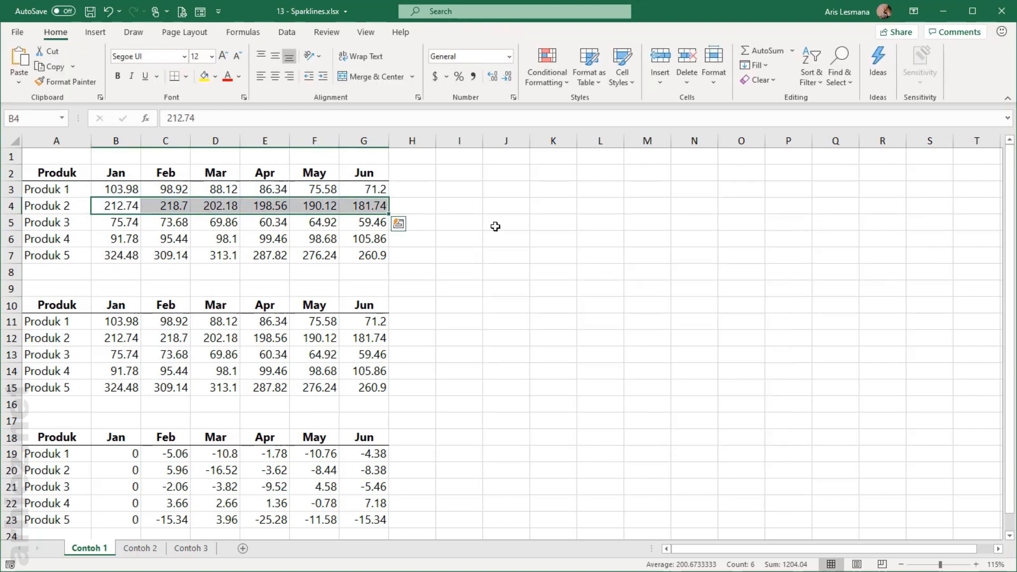
left_click(495, 226)
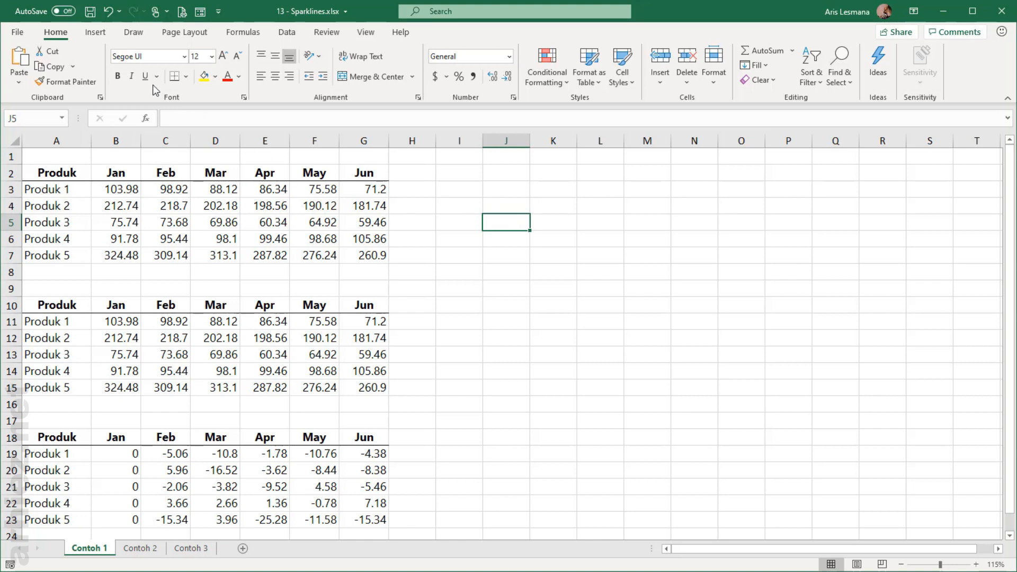
- Create a Line sparkline in cell H3 from the Produk 1 data range B3:G3
left_click(97, 33)
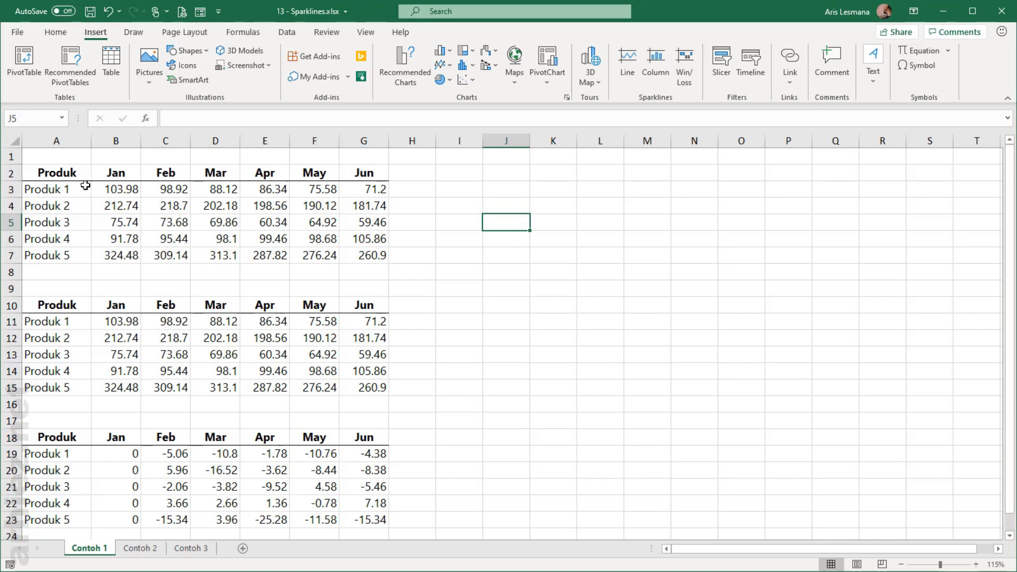
left_click_drag(57, 175, 364, 257)
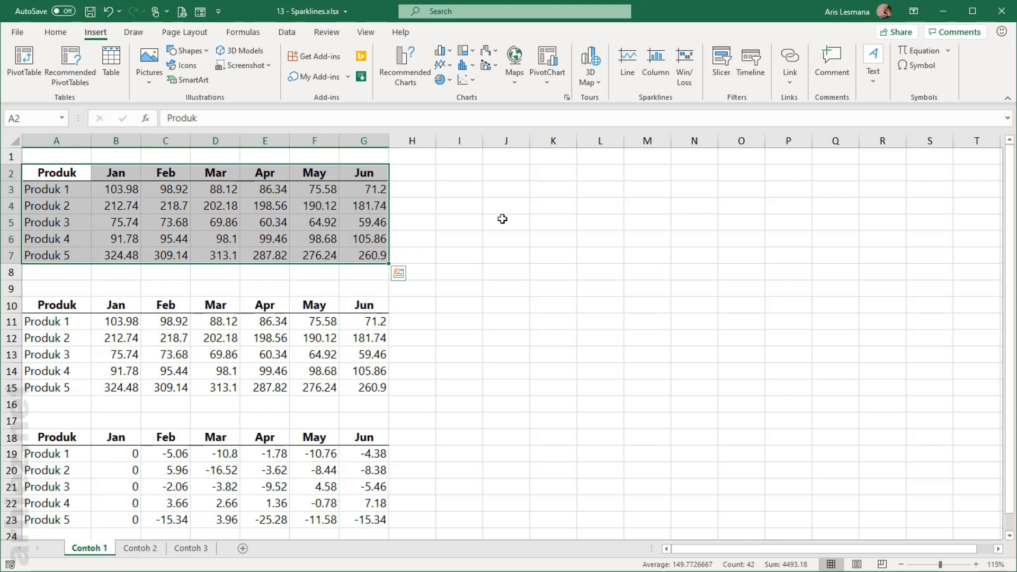
left_click(502, 219)
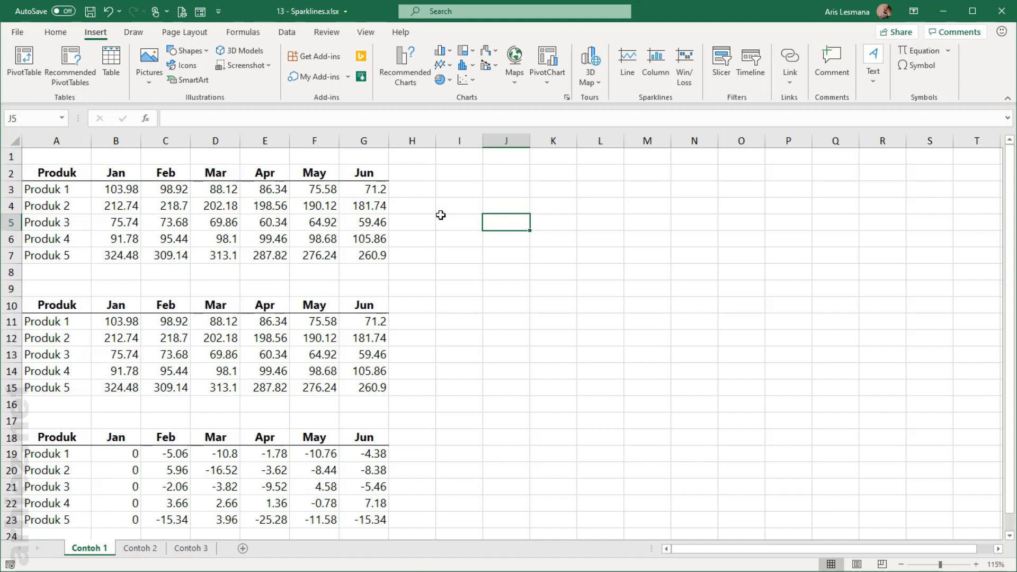
left_click(415, 191)
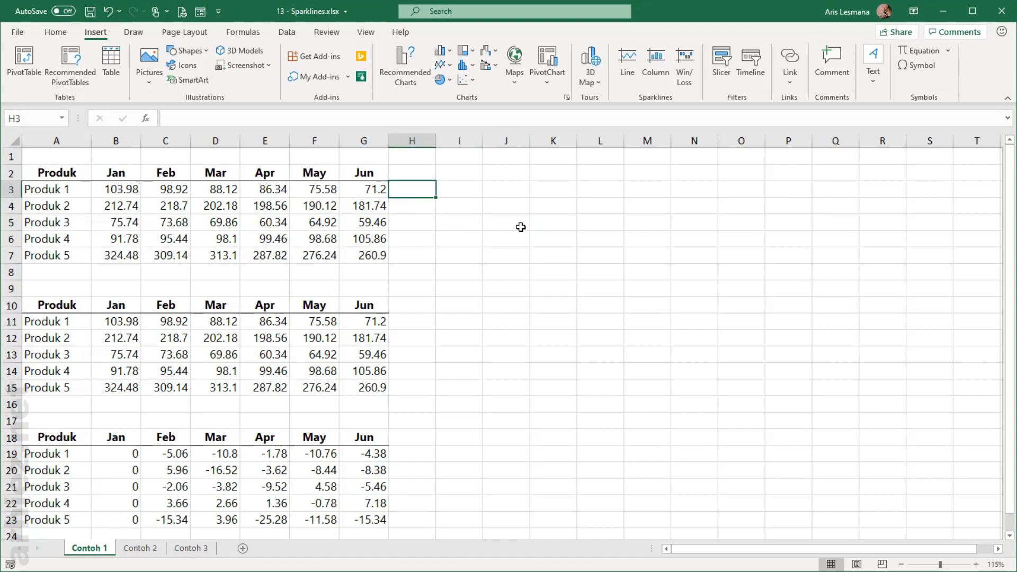
left_click(636, 84)
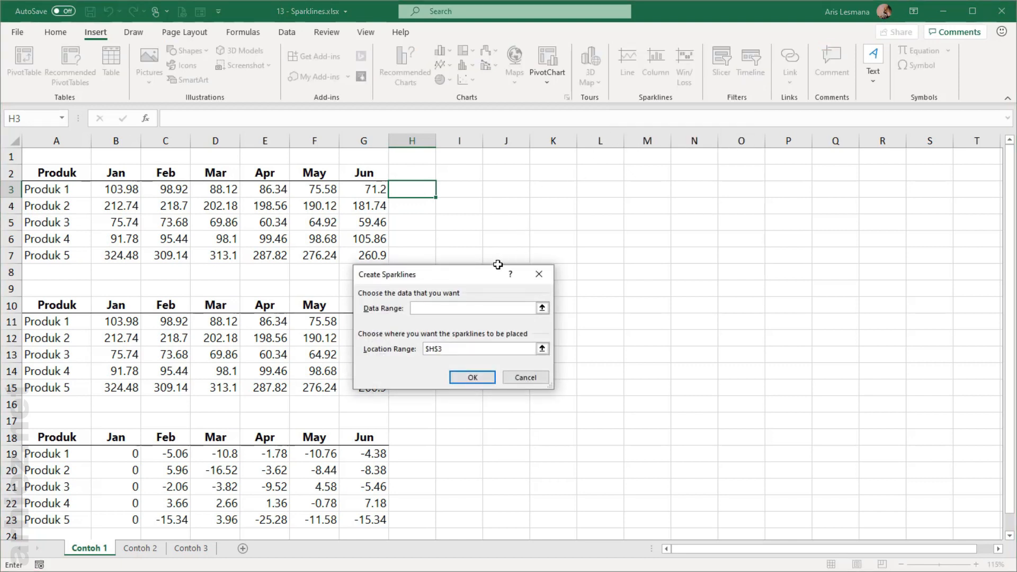
left_click_drag(473, 281, 566, 185)
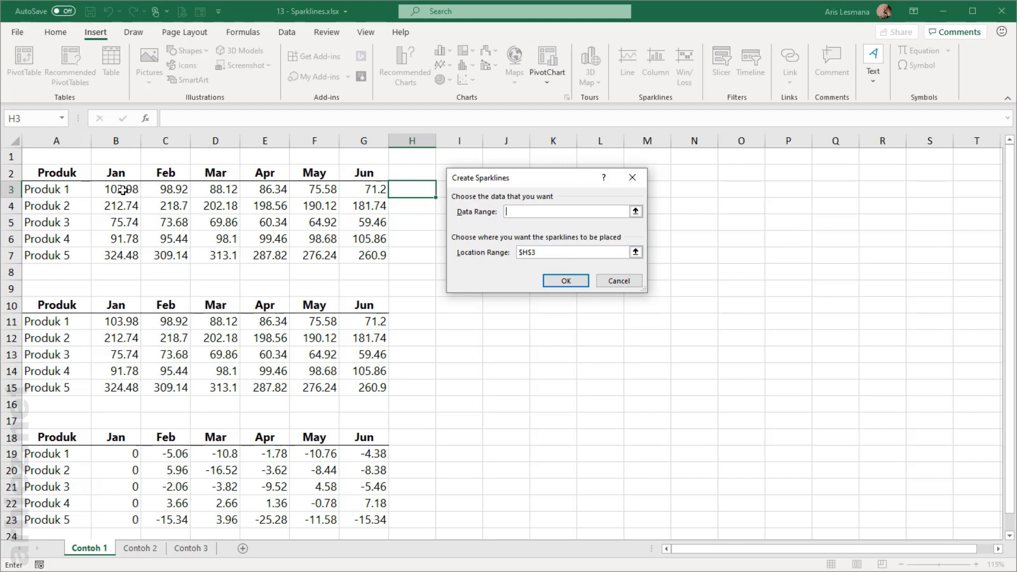
left_click_drag(123, 189, 356, 189)
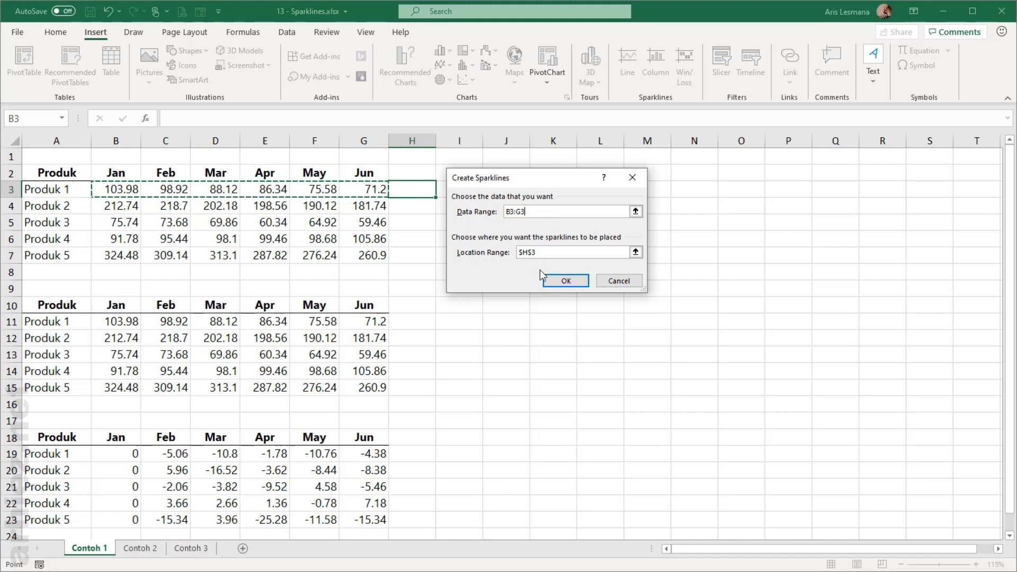
left_click(565, 281)
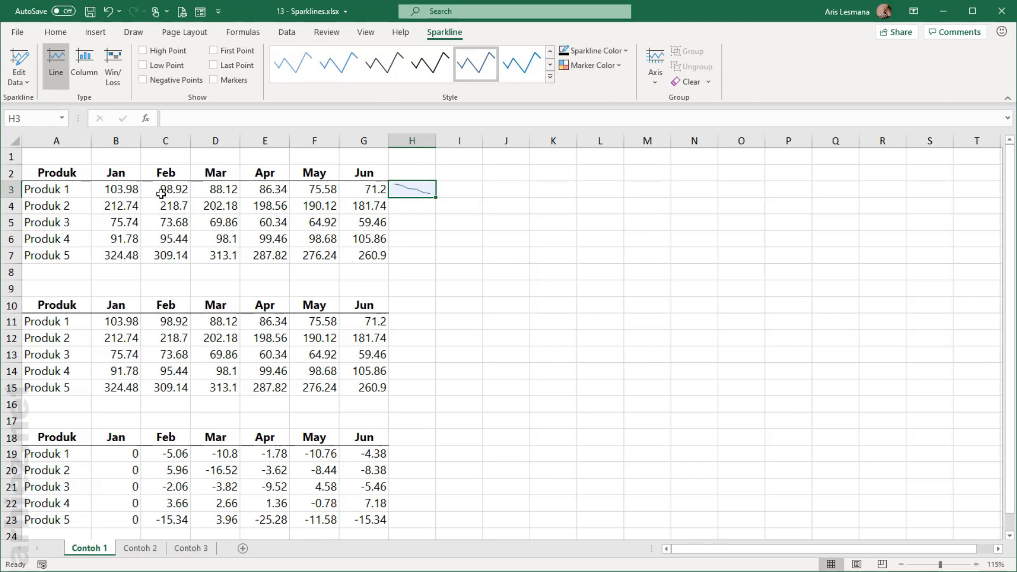
- Widen column H to about twice its width so the sparkline is larger
left_click(484, 200)
left_click(416, 190)
left_click(454, 239)
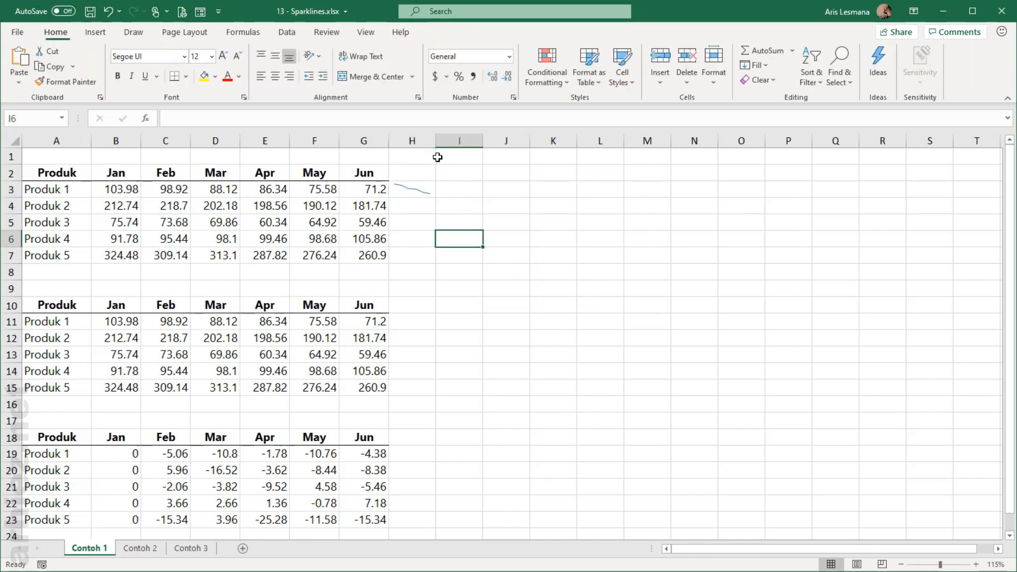
left_click_drag(435, 143, 486, 142)
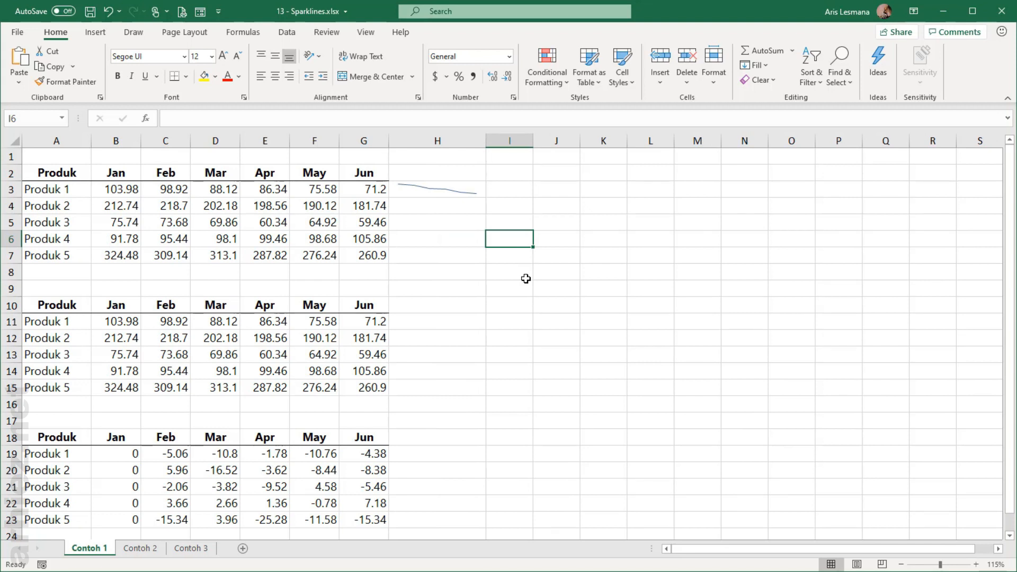
left_click(472, 277)
- Fill the line sparkline from H3 down to H7 for the remaining products in the first table
left_click_drag(445, 207, 447, 243)
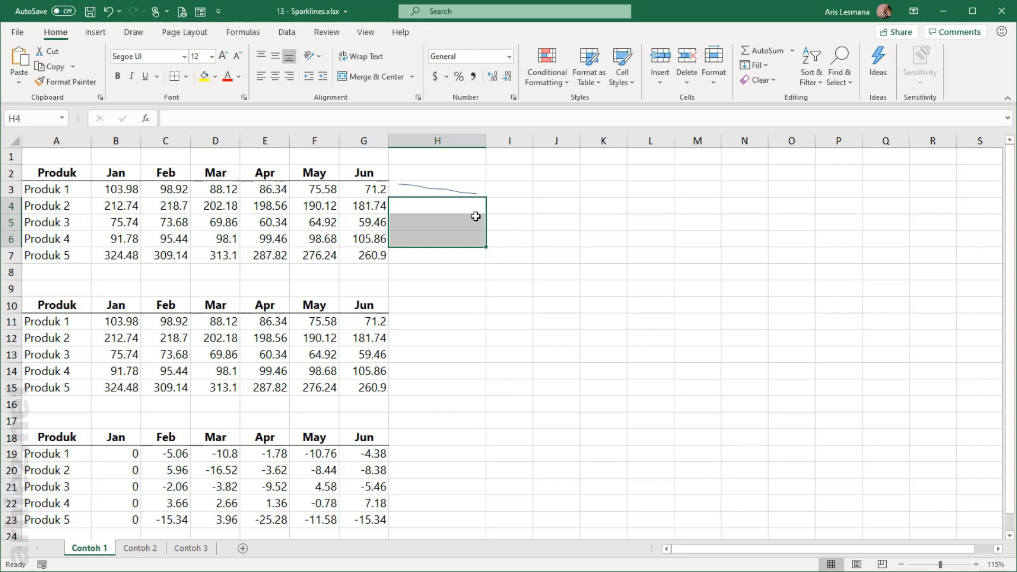
left_click(445, 191)
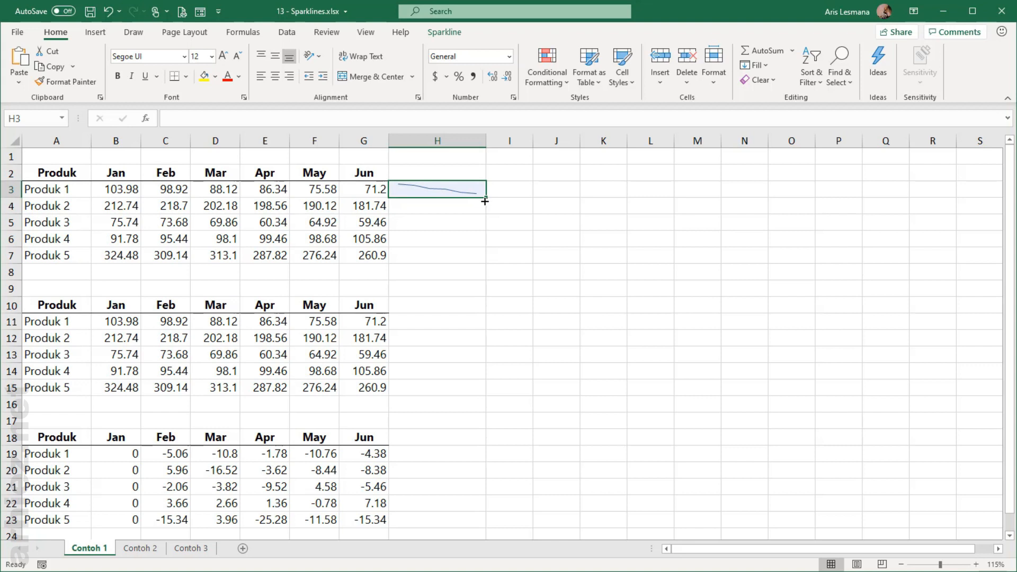
left_click_drag(485, 200, 484, 260)
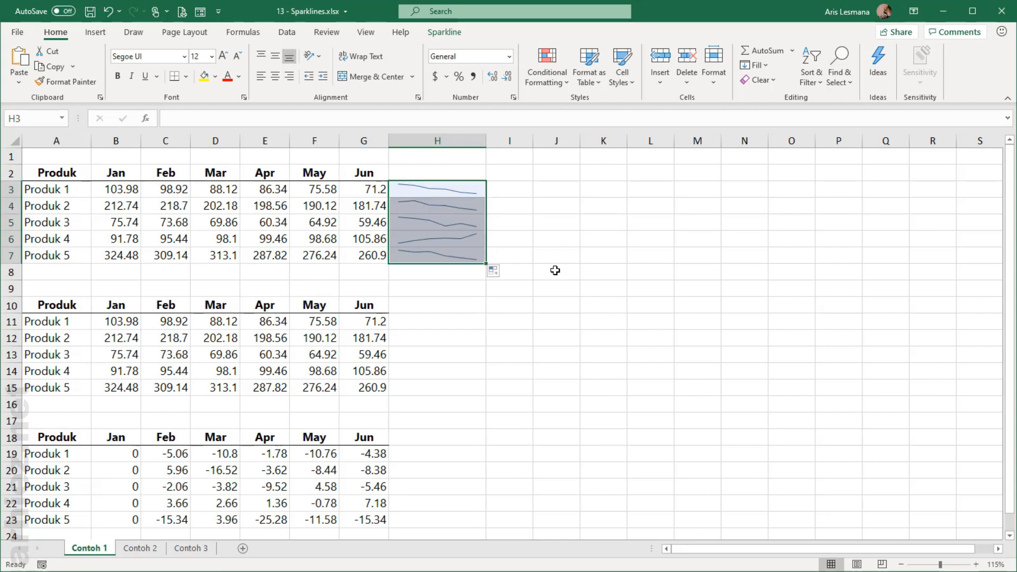
left_click(555, 270)
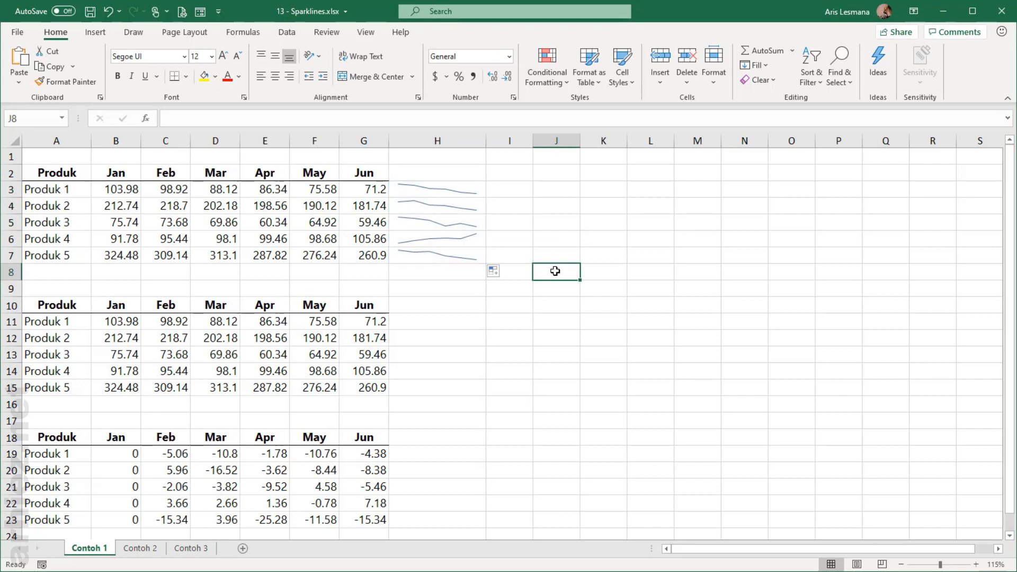
- Create a Column sparkline in cell H11 from the second table's Produk 1 data range B11:G11
left_click(445, 324)
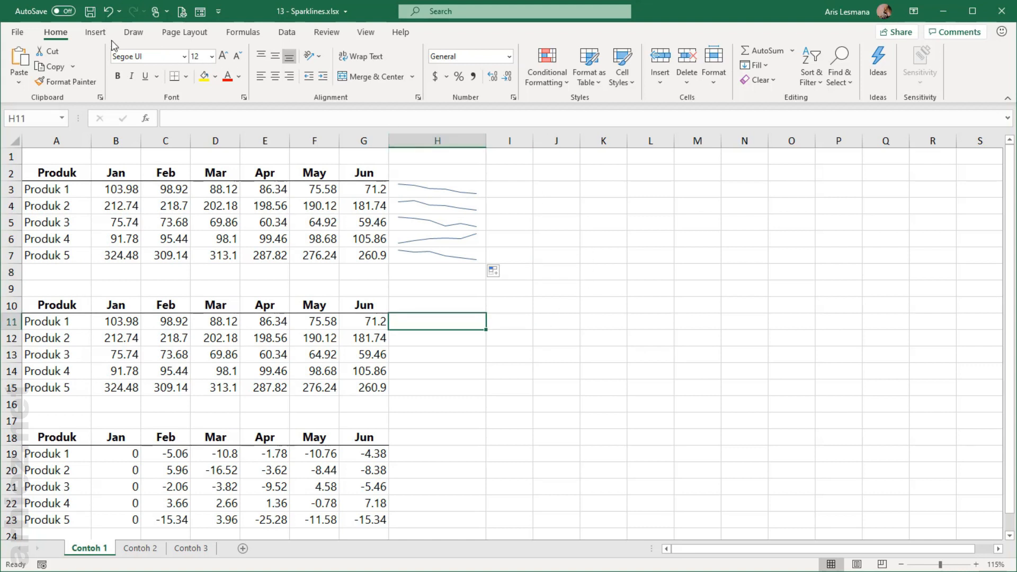
left_click(96, 32)
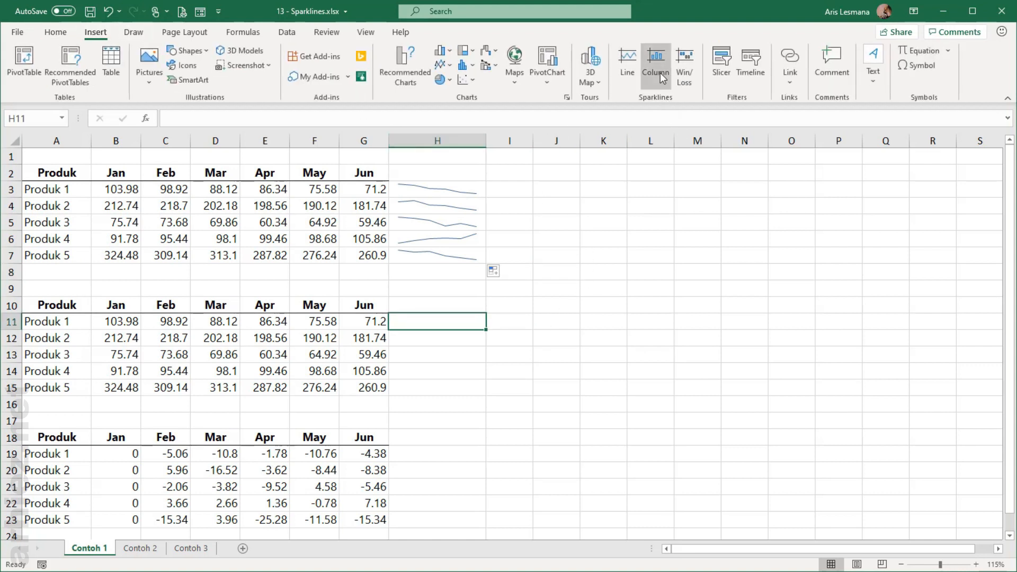
left_click(660, 73)
left_click(129, 321)
left_click_drag(129, 321, 374, 321)
left_click(565, 281)
left_click(554, 352)
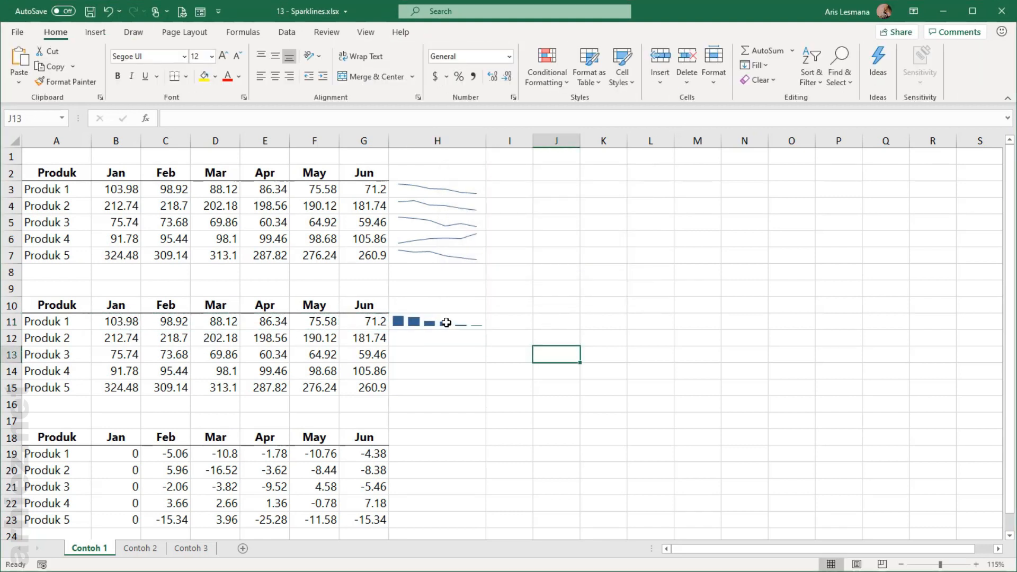
- Fill the column sparkline from H11 down to H15 for the other products in the second table
left_click(446, 323)
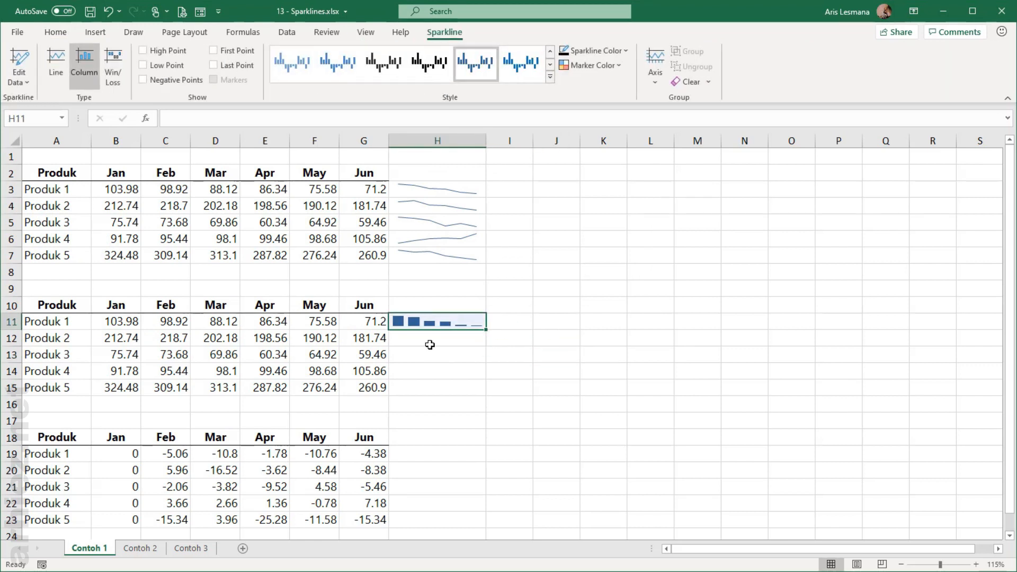
left_click_drag(485, 336, 481, 385)
left_click_drag(481, 390, 482, 391)
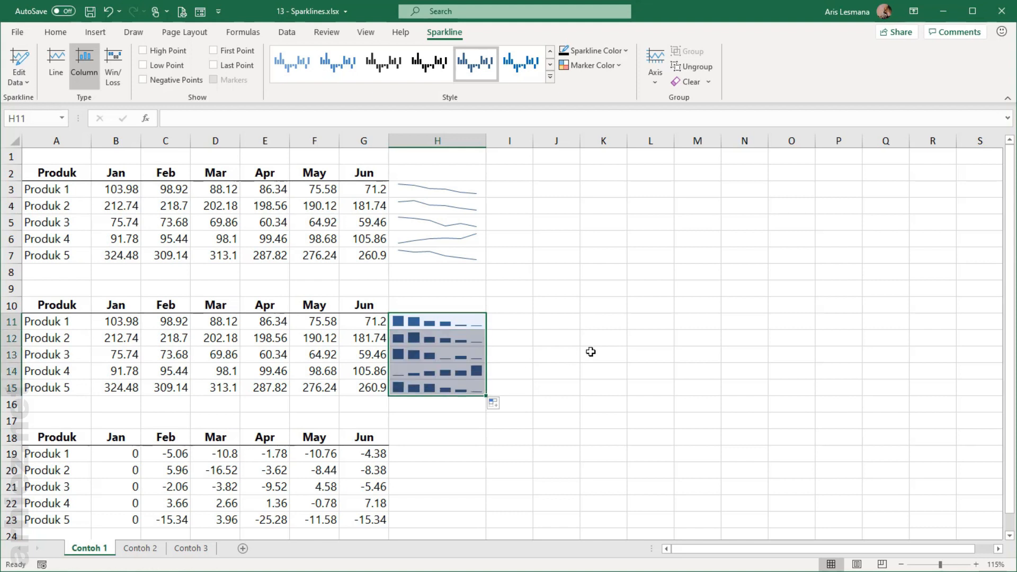
left_click(591, 352)
- Create a Win/Loss sparkline in cell H19 from the third table's Produk 1 data range B19:G19
left_click_drag(67, 439, 352, 517)
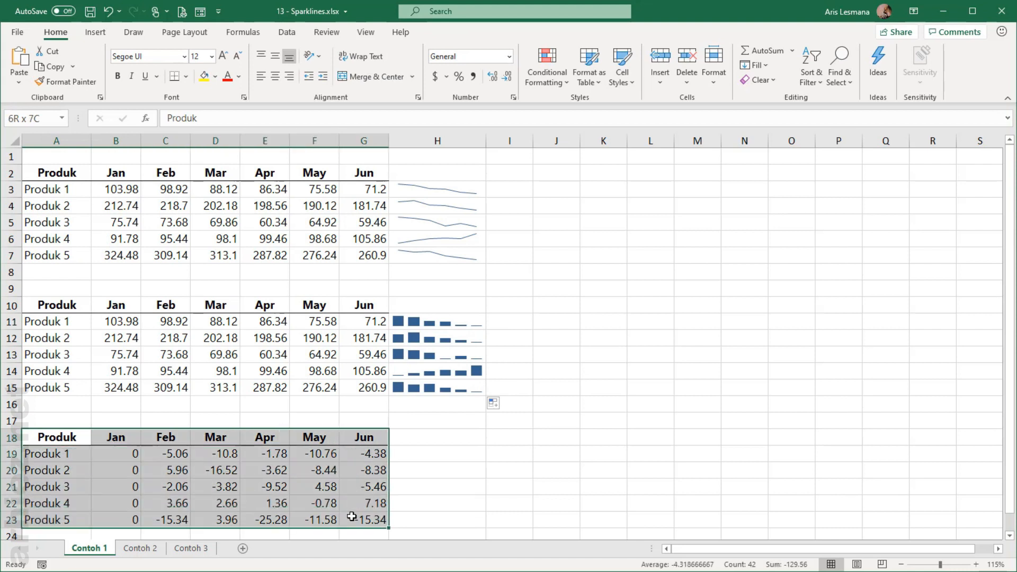
left_click(443, 464)
left_click(429, 453)
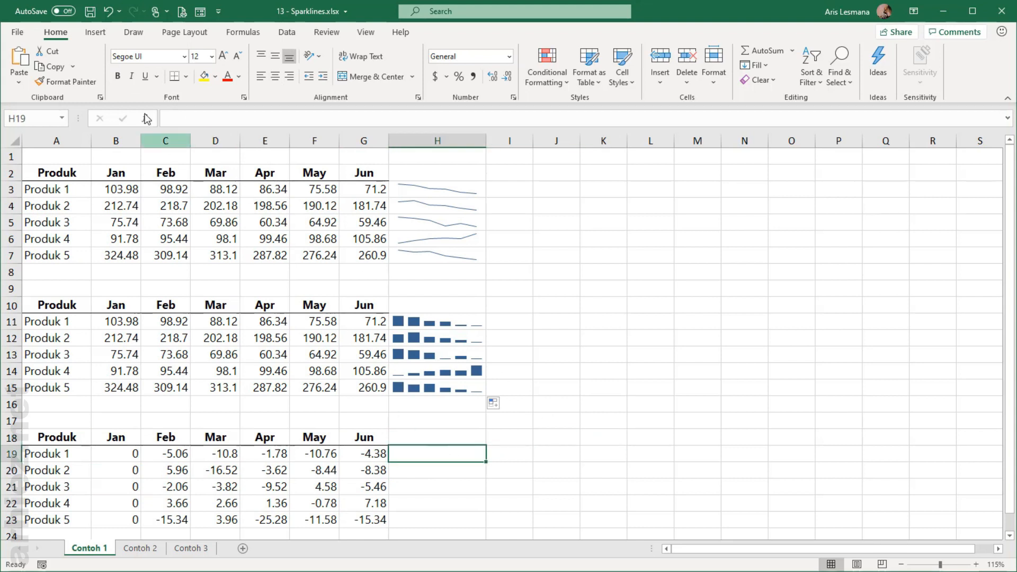
left_click(96, 32)
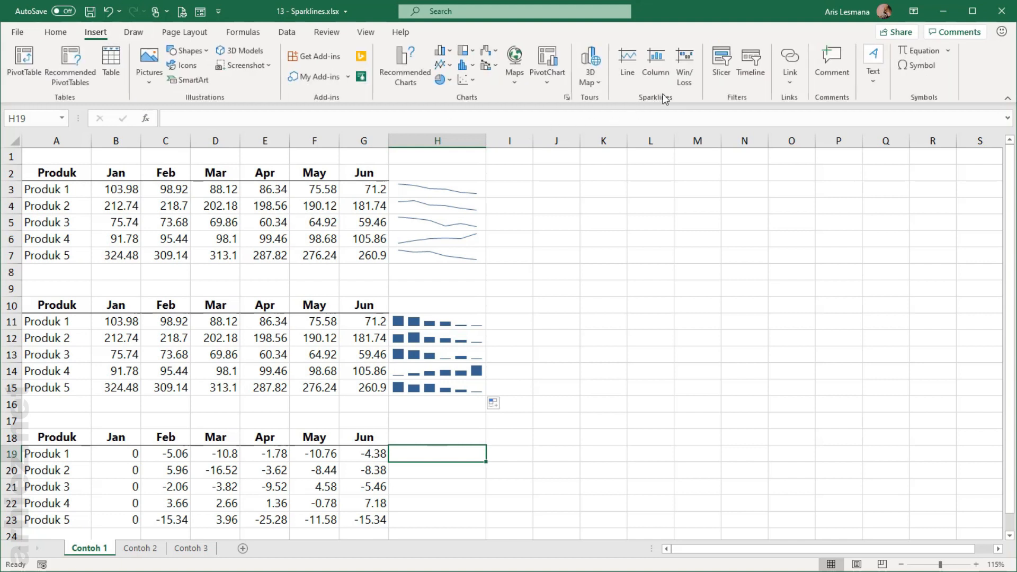
left_click(685, 81)
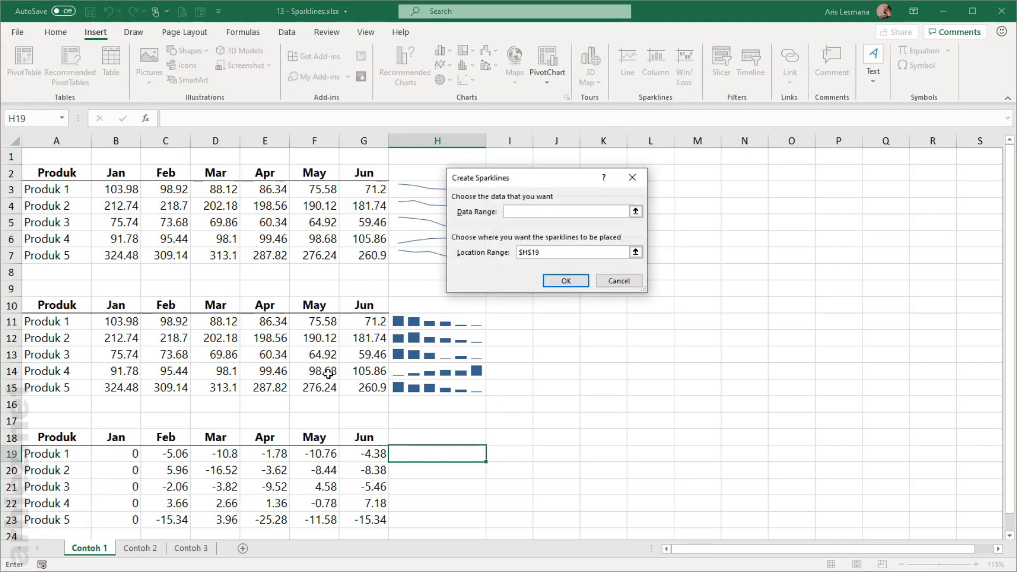
left_click_drag(133, 453, 347, 461)
left_click(568, 280)
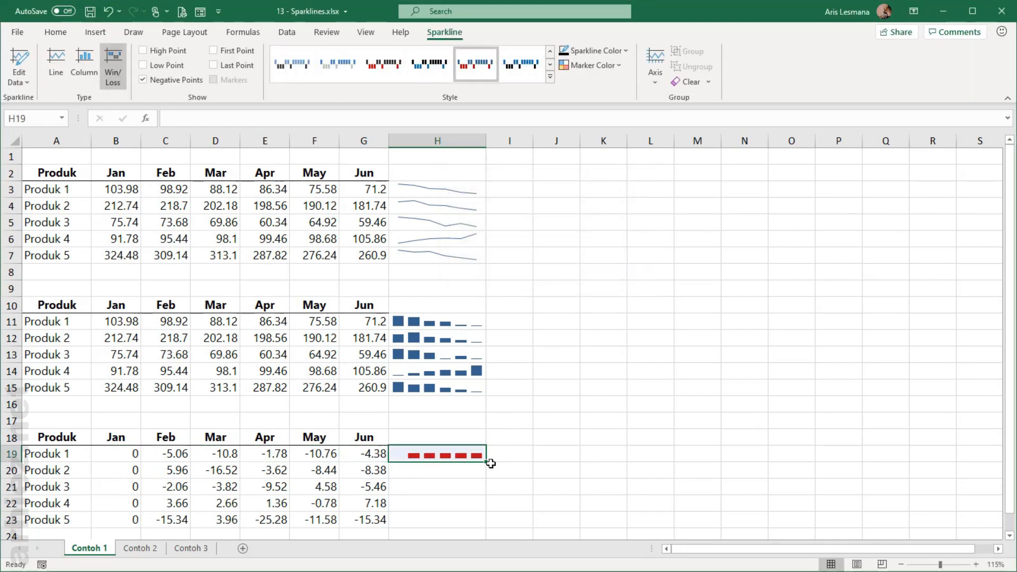
- Fill the Win/Loss sparkline from H19 down to H23 for the other products in the third table
left_click_drag(486, 463, 480, 526)
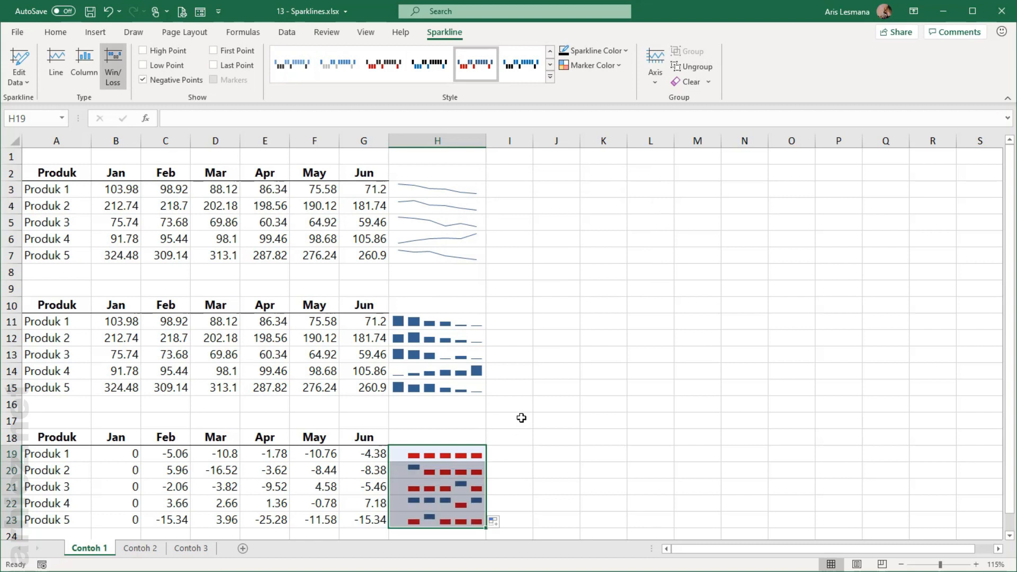
left_click(522, 418)
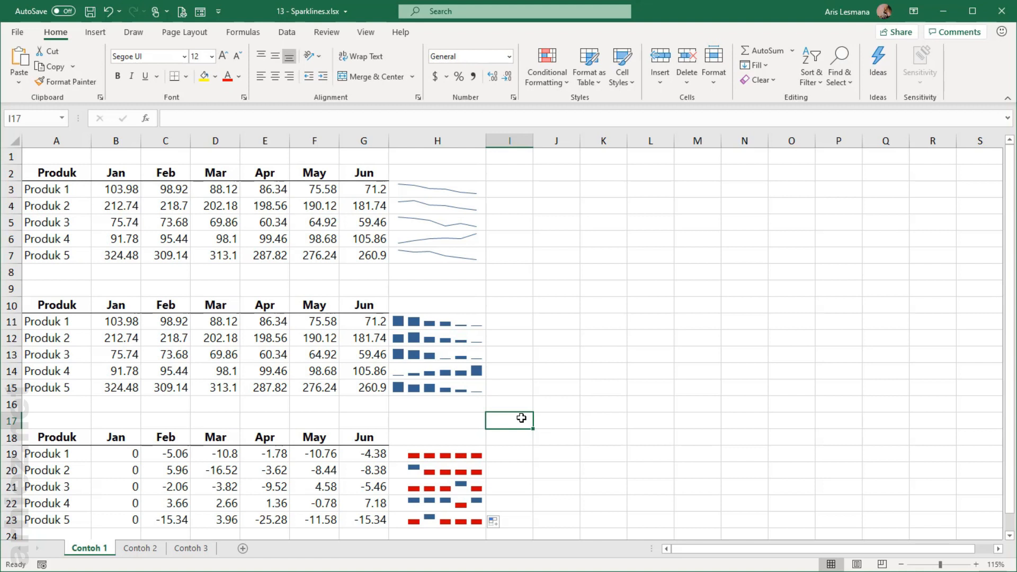
left_click_drag(426, 192, 435, 388)
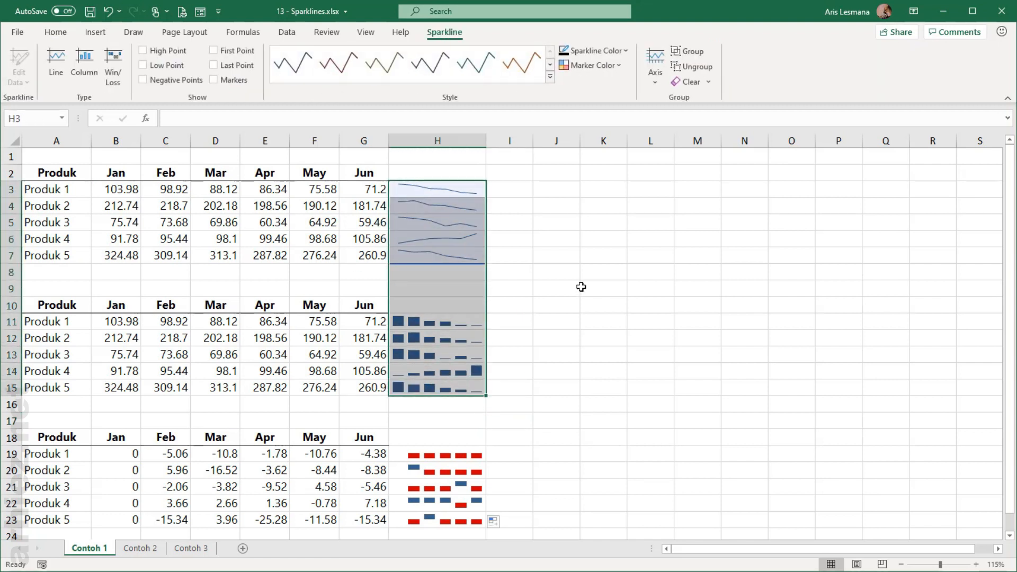
left_click(567, 339)
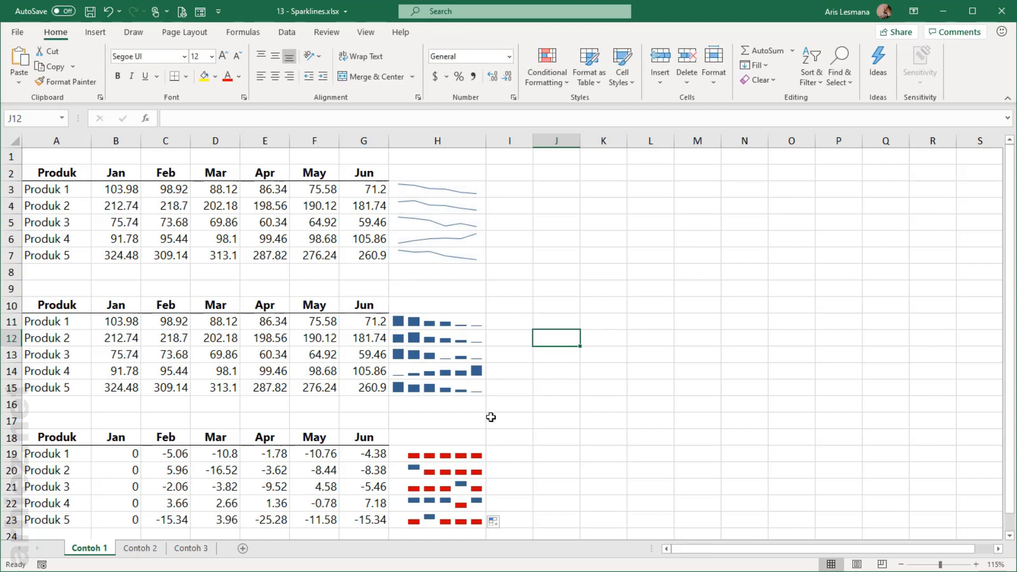
left_click(314, 459)
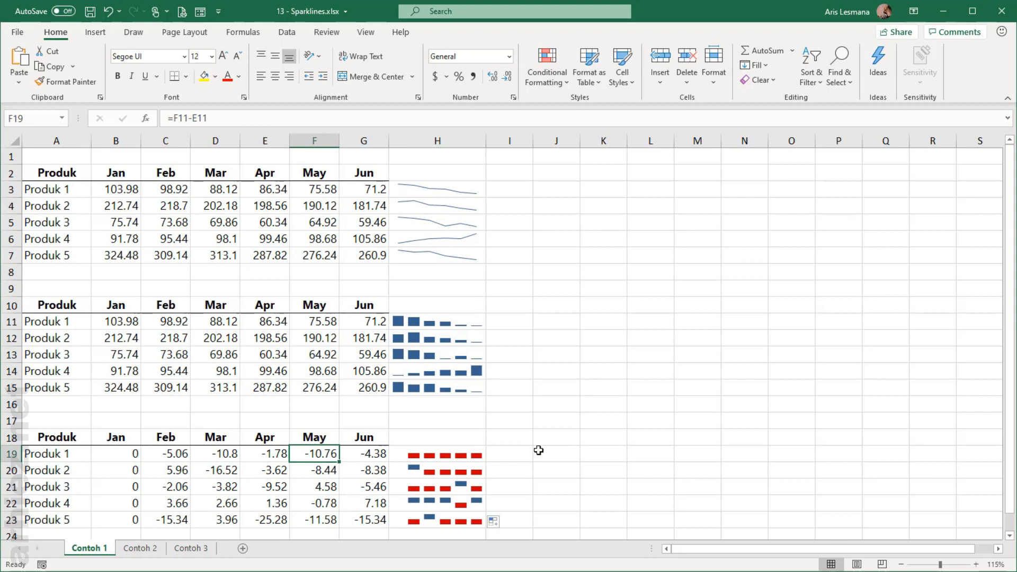
- On the Contoh 2 sheet, create a Line sparkline in cell F3 from the Sales data range C3:C17
left_click(146, 548)
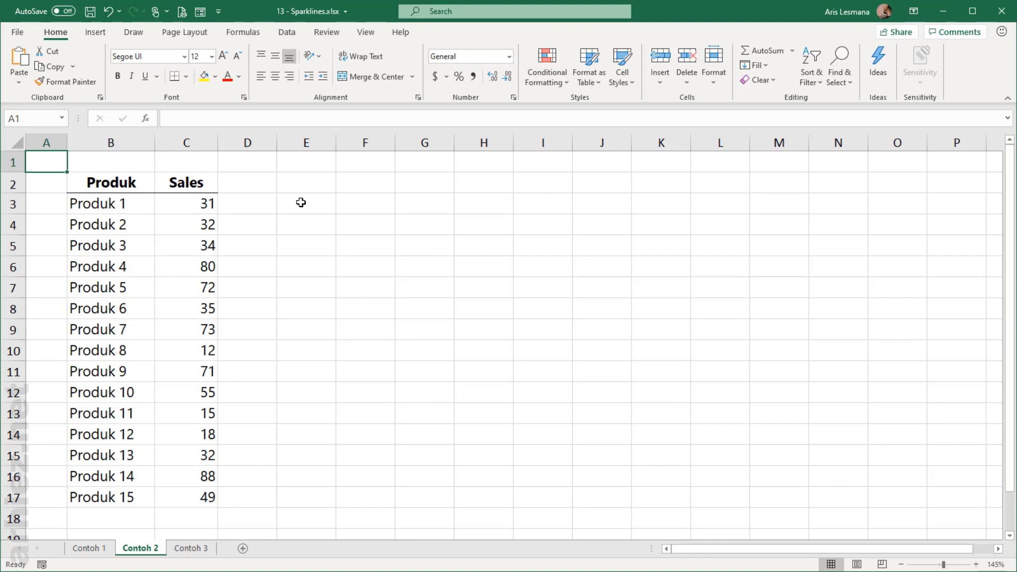
left_click(362, 207)
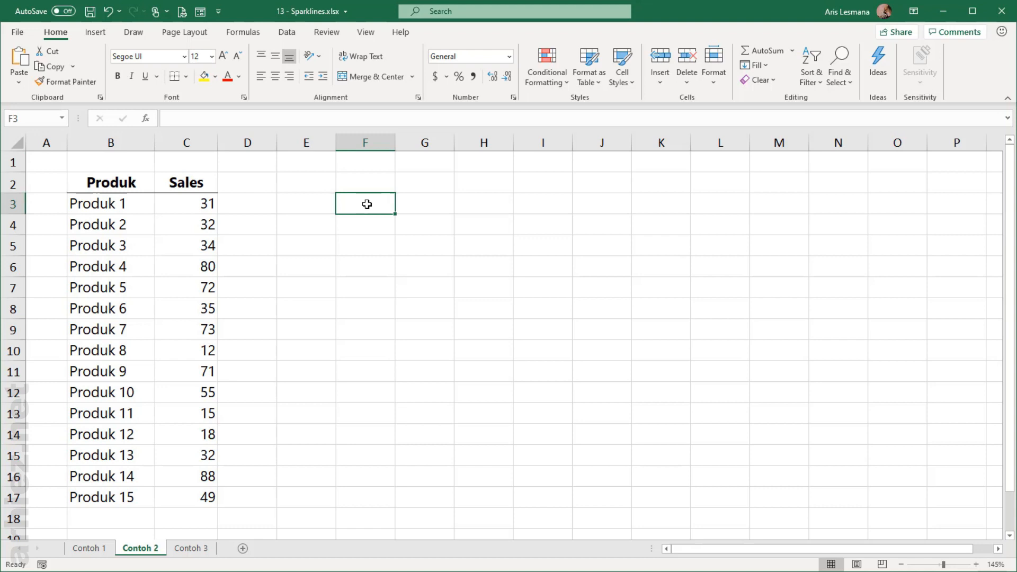
left_click(95, 32)
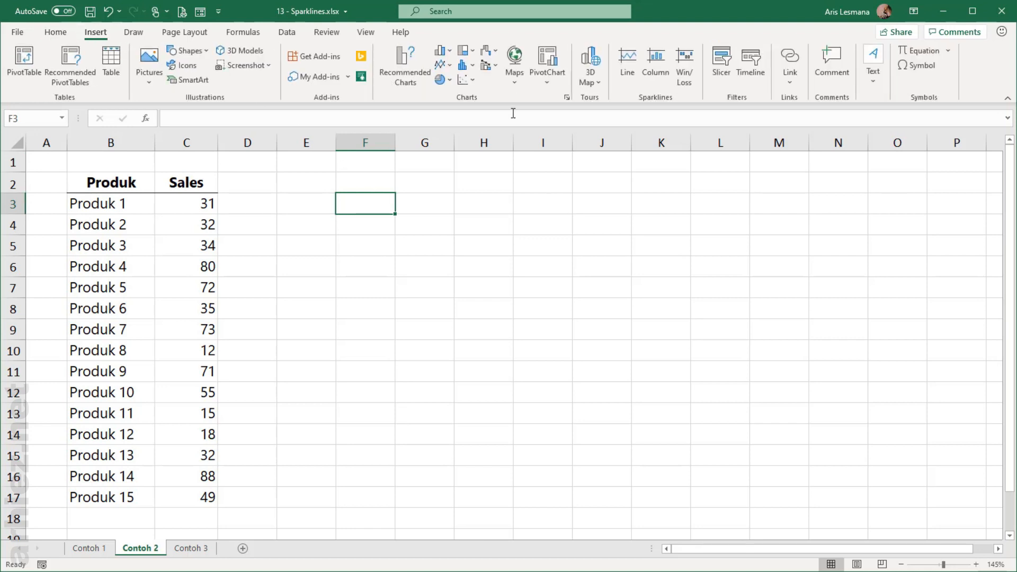
left_click(628, 81)
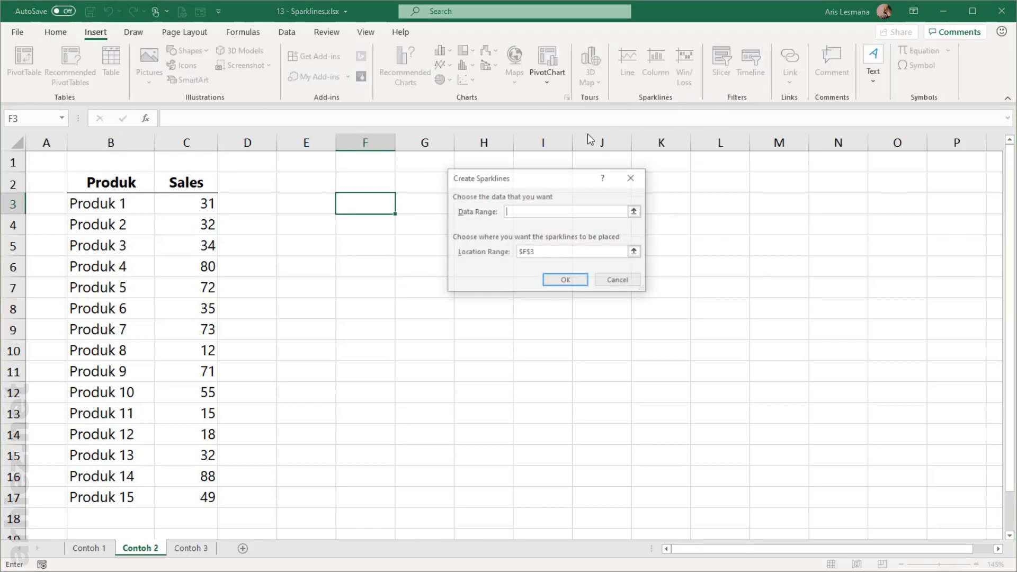
left_click_drag(194, 206, 184, 497)
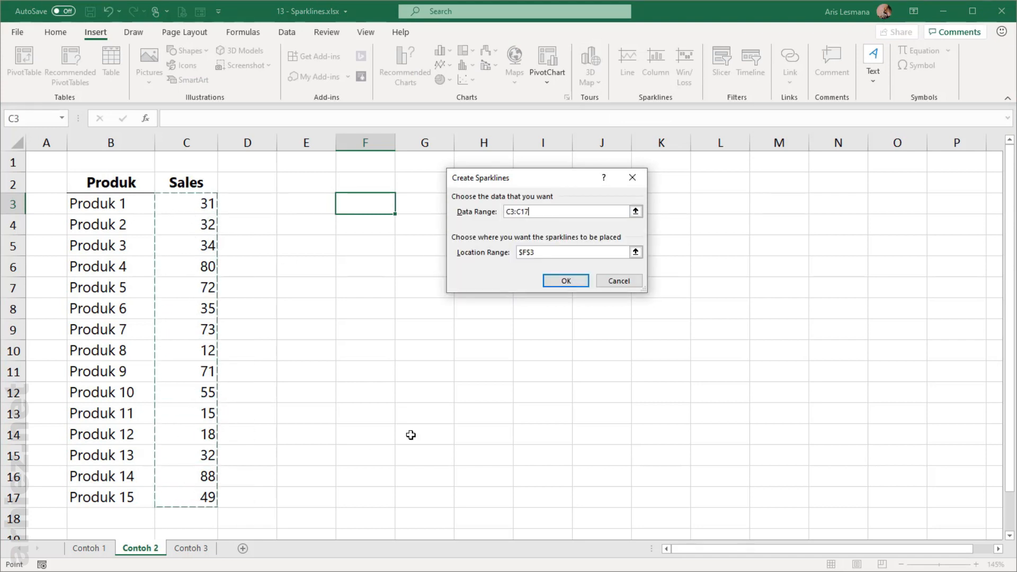
left_click(558, 284)
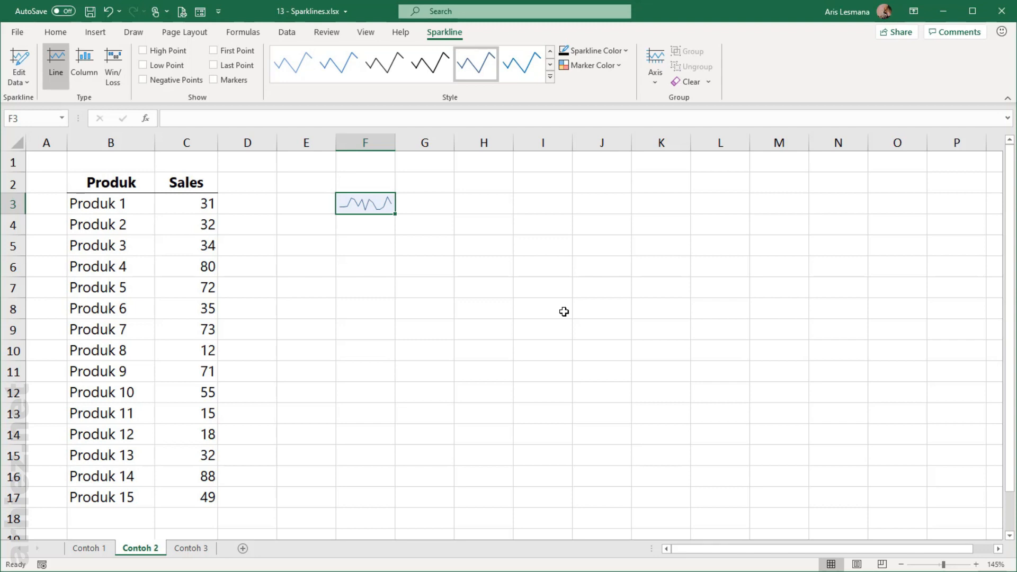
- Merge and center cells F3:M17 so the sales sparkline fills the whole block
left_click(424, 262)
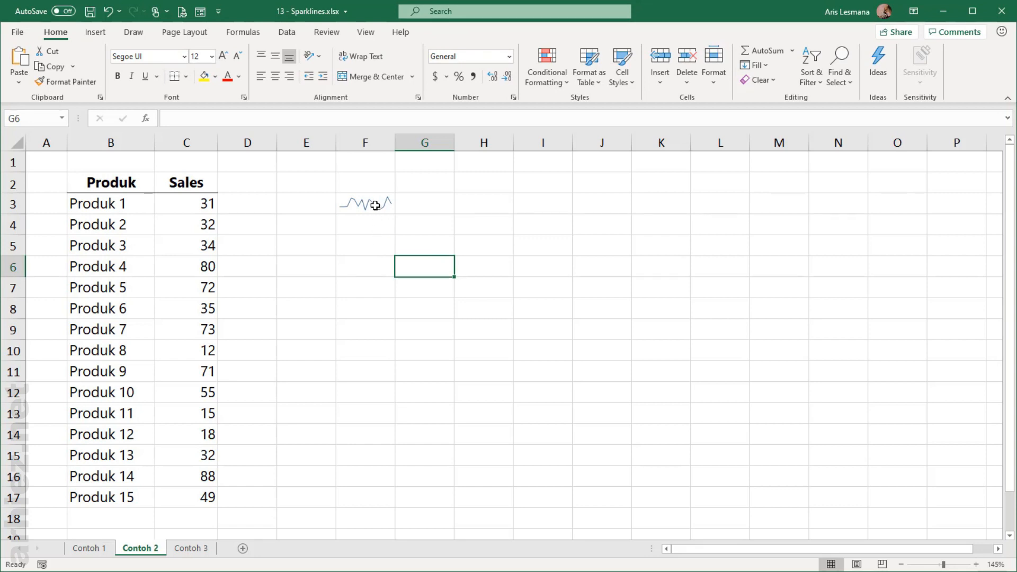
left_click_drag(375, 205, 765, 483)
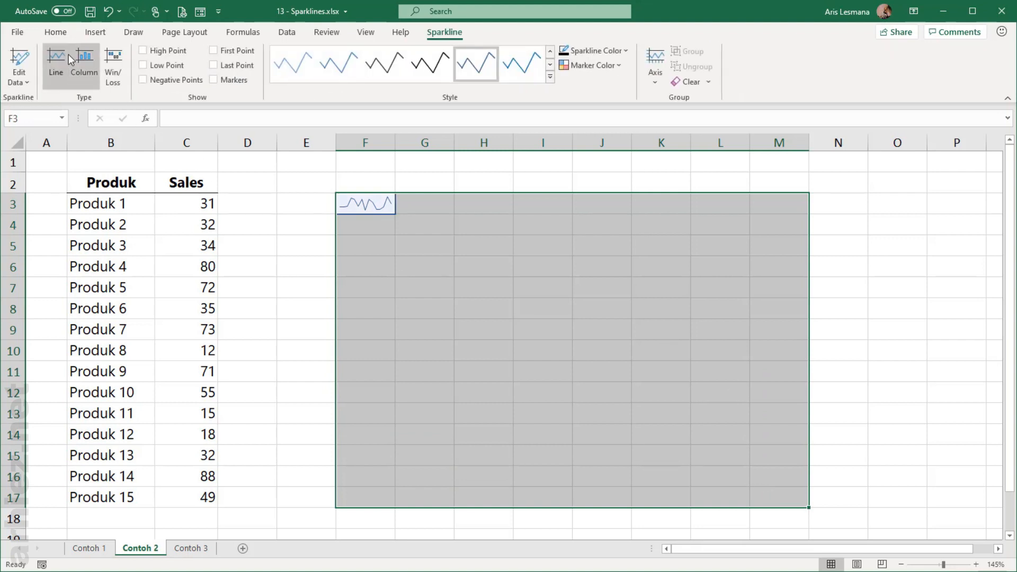
left_click(54, 33)
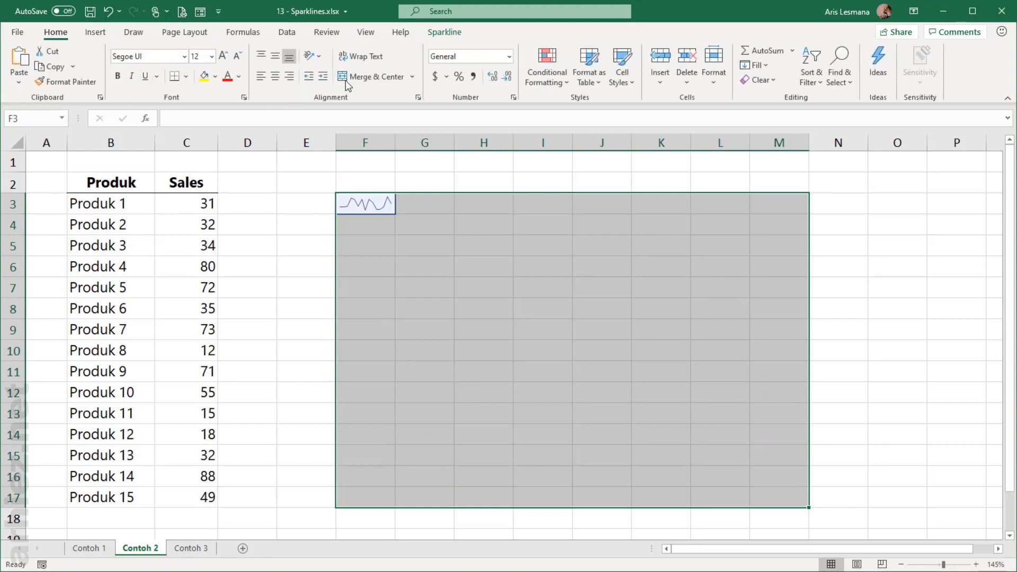
left_click(368, 78)
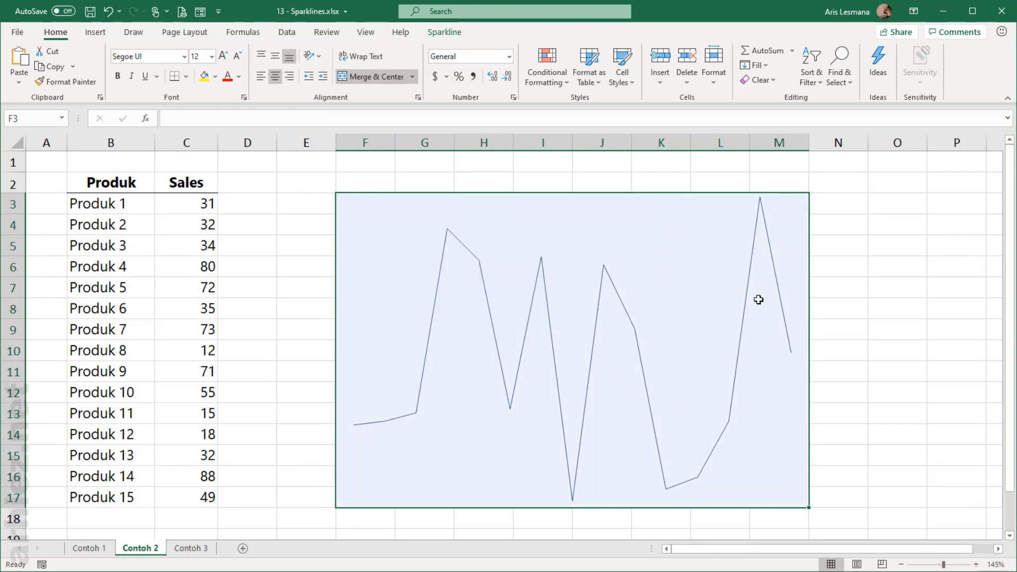
left_click(849, 304)
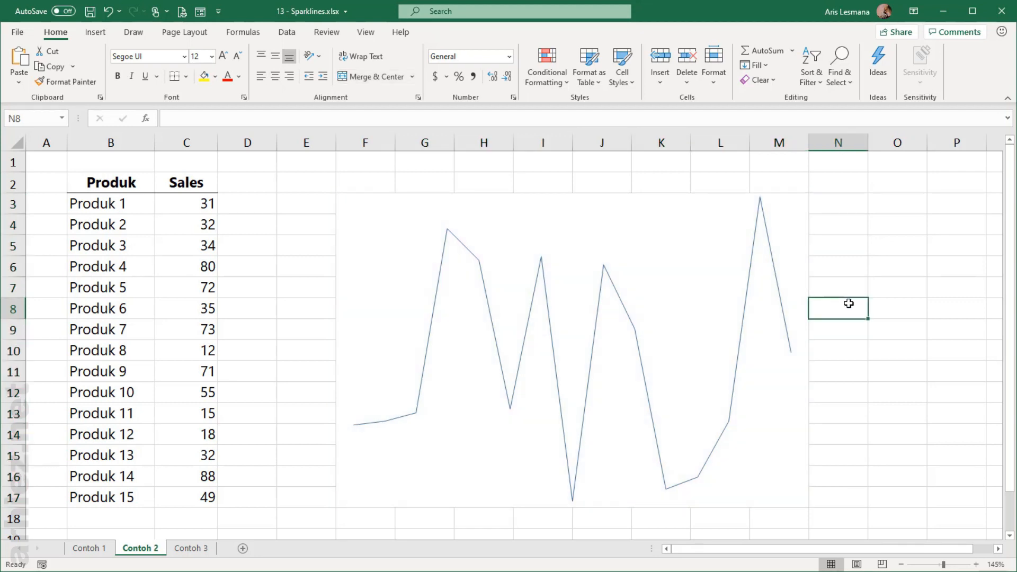
- Try the Column and Win/Loss types on the enlarged sales sparkline and switch it back to Line
left_click(678, 234)
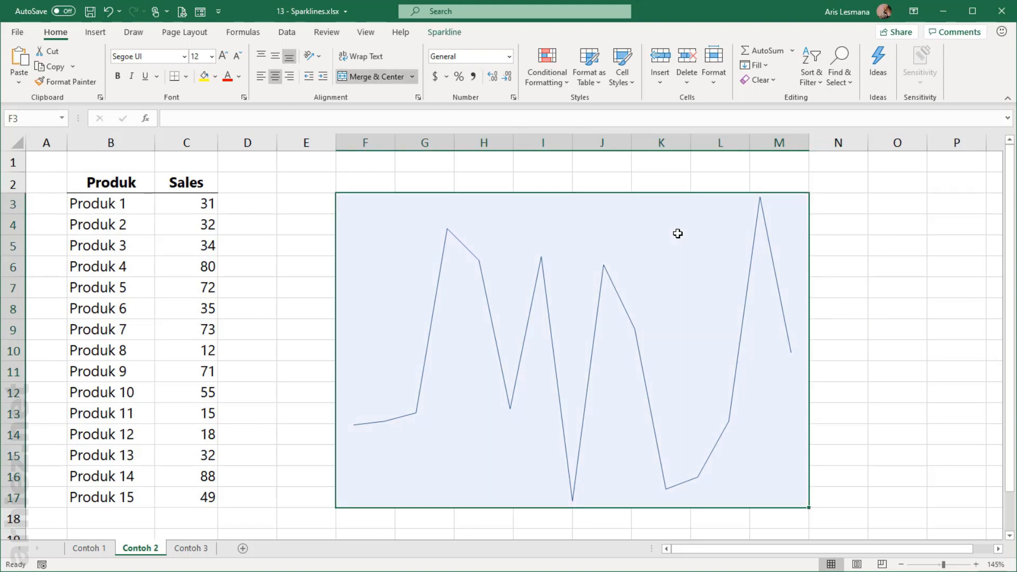
left_click(448, 37)
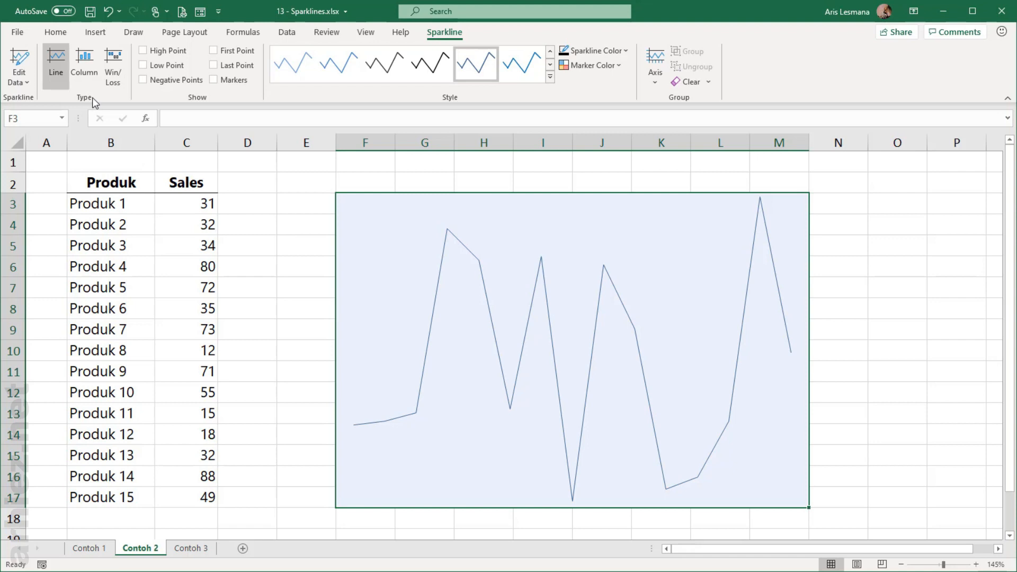
left_click(84, 75)
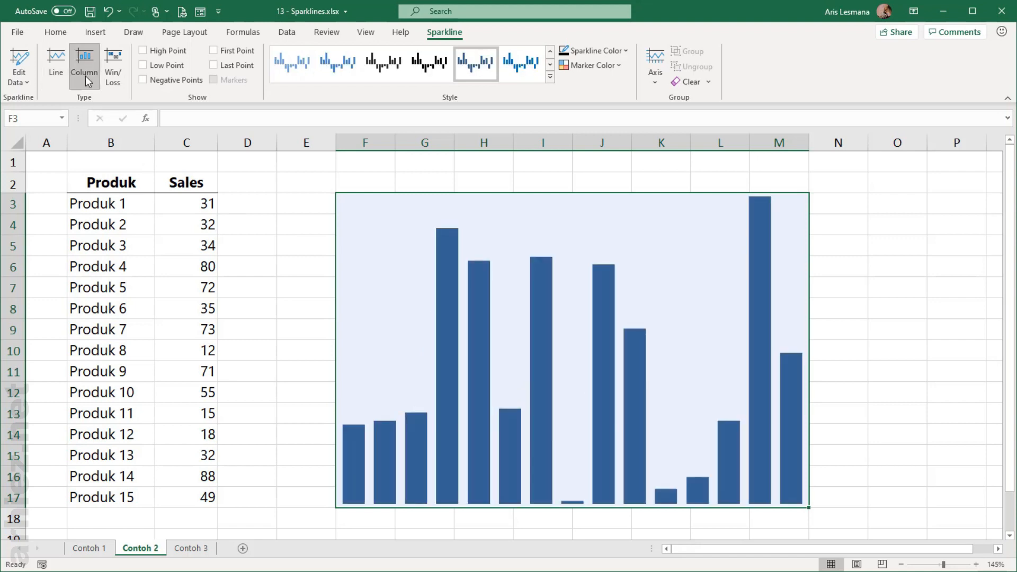
left_click(110, 78)
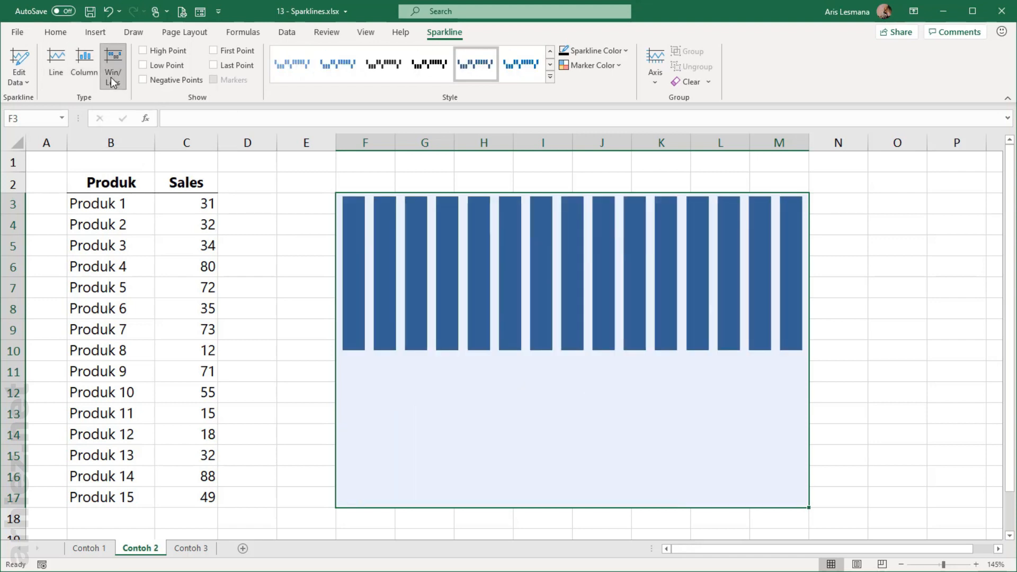
left_click(56, 78)
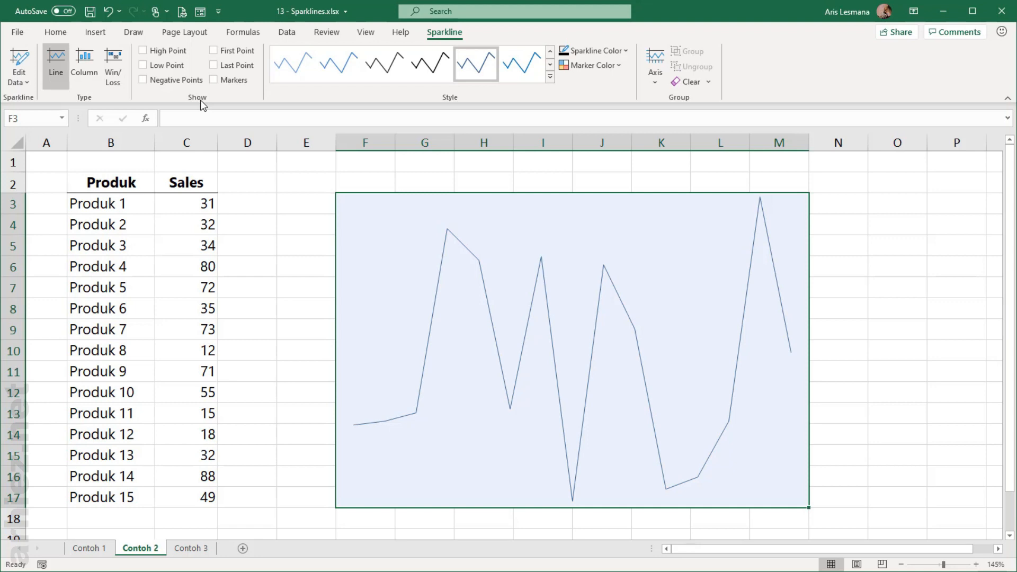
- Try the High, Low, Negative and First Point highlights on the sales sparkline, and leave only Markers enabled
left_click(146, 54)
left_click(143, 66)
left_click(143, 66)
left_click(142, 50)
left_click(143, 80)
left_click(144, 80)
left_click(214, 51)
left_click(215, 80)
- Apply a dark red style with markers to the sales sparkline and recolor its line to a lighter blue theme shade
left_click(550, 77)
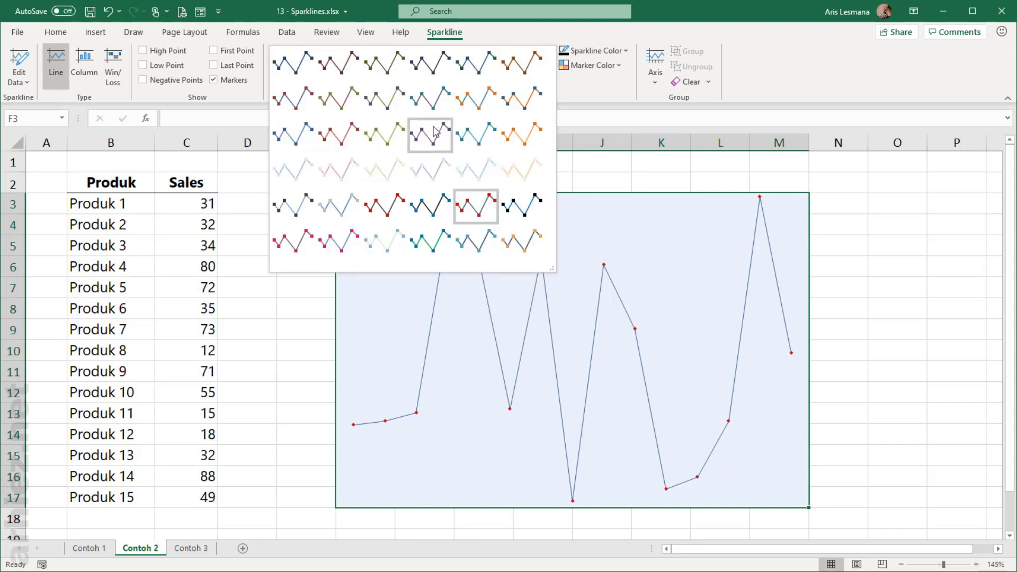
left_click(333, 132)
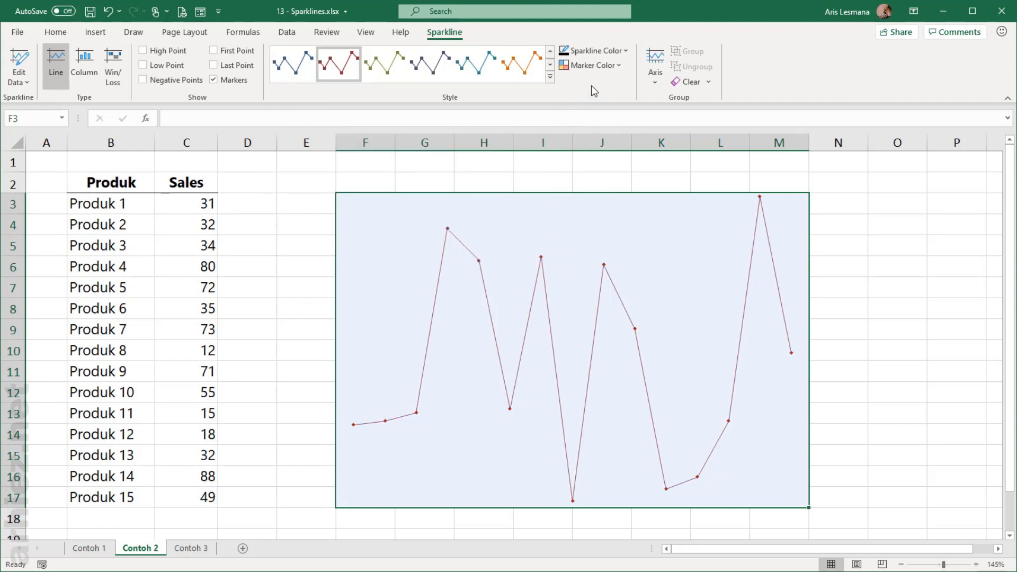
left_click(625, 51)
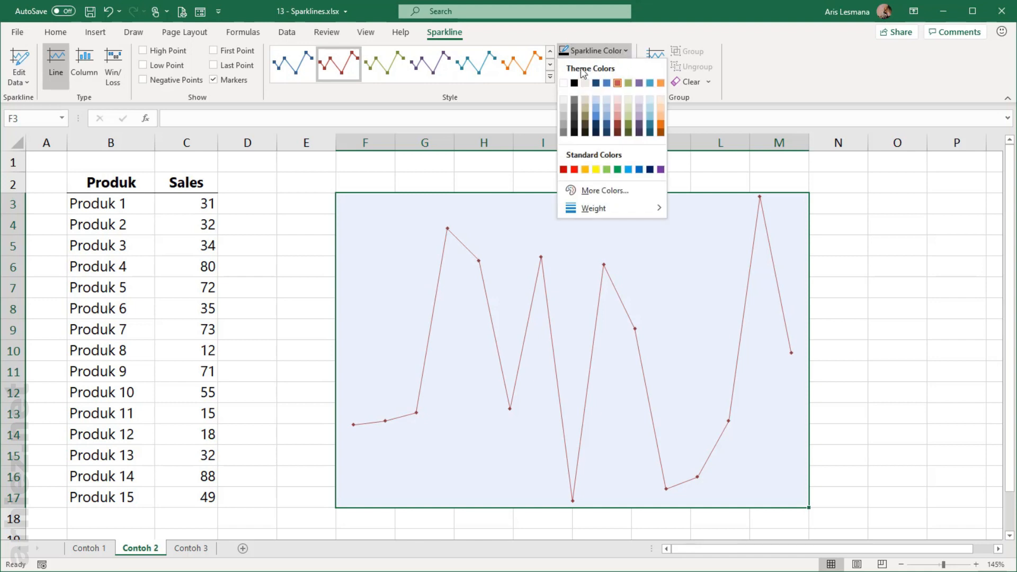
left_click(596, 115)
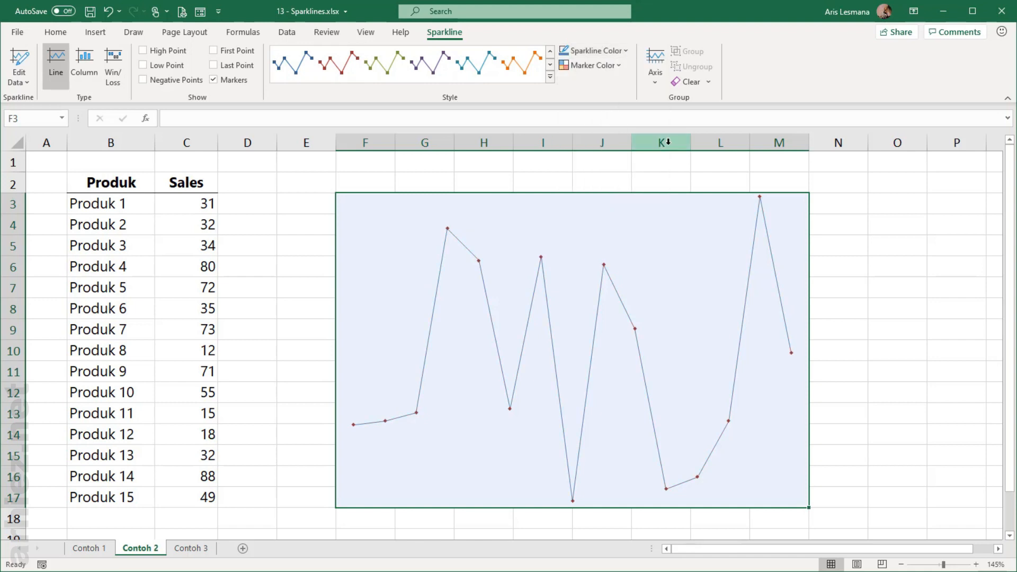
- Set the sales sparkline's marker color to Black, Text 1
left_click(619, 66)
mouse_move(606, 100)
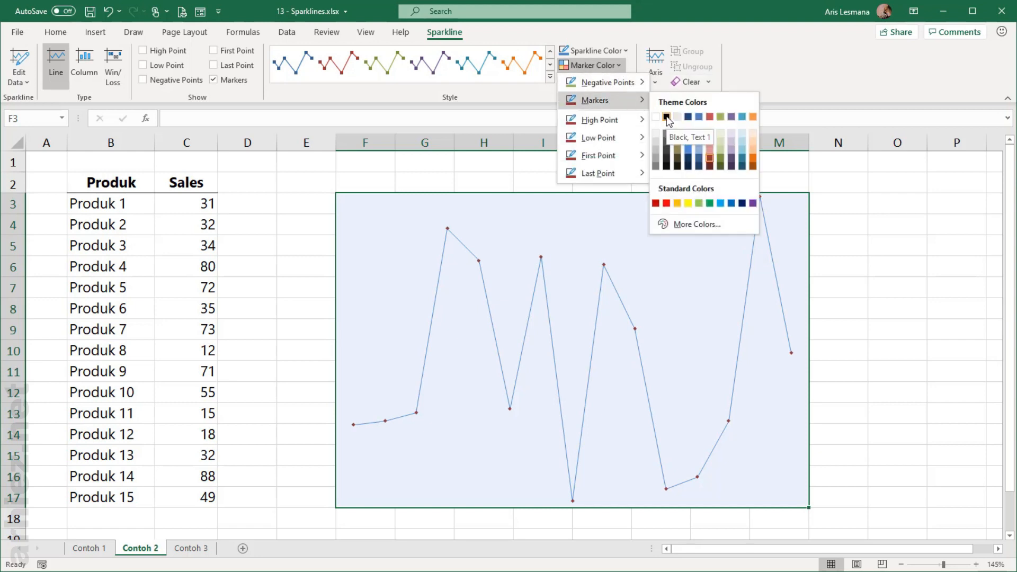
left_click(668, 118)
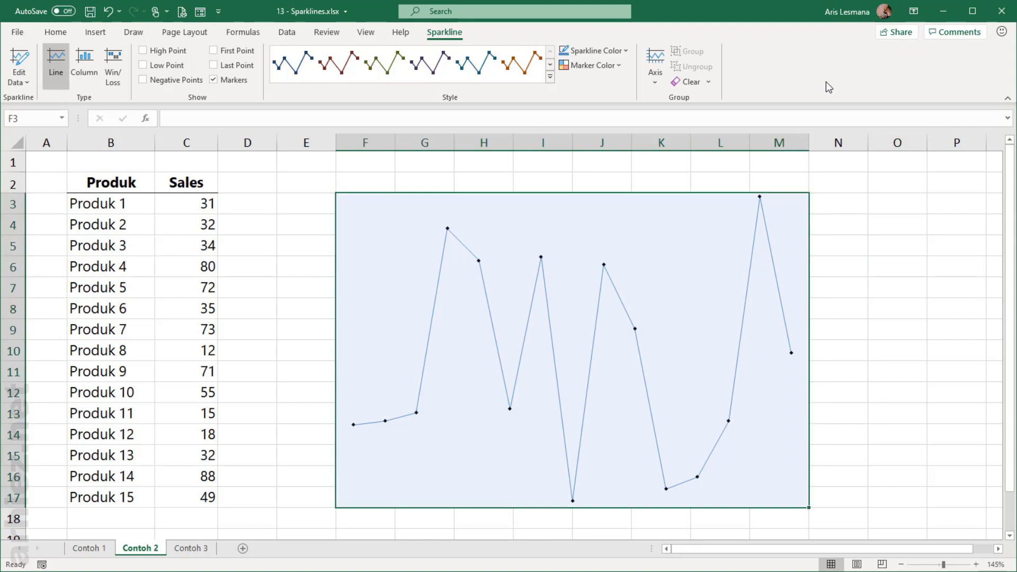
- Enable the Show Axis option for the sales sparkline's horizontal axis
left_click(656, 83)
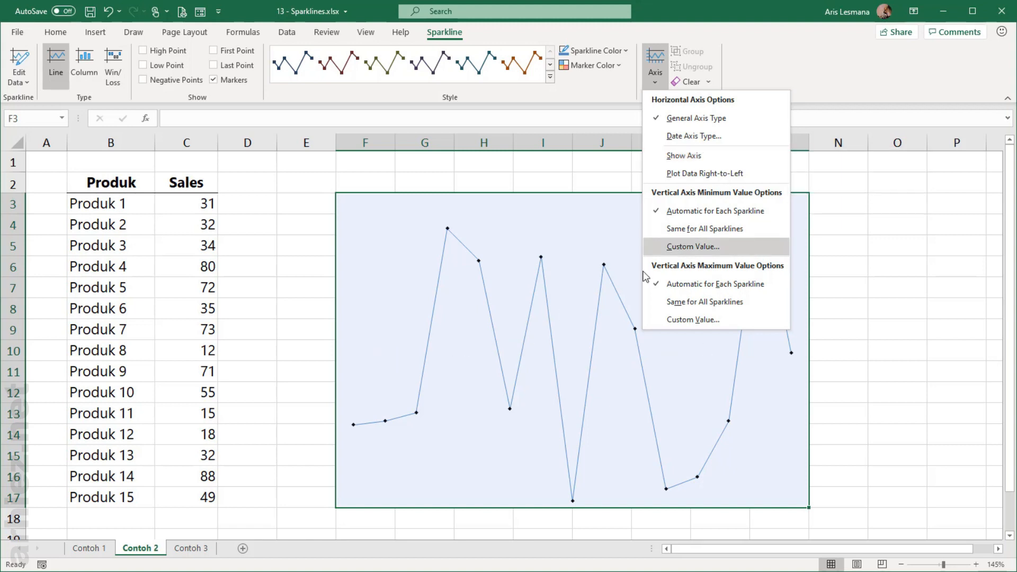
left_click(726, 155)
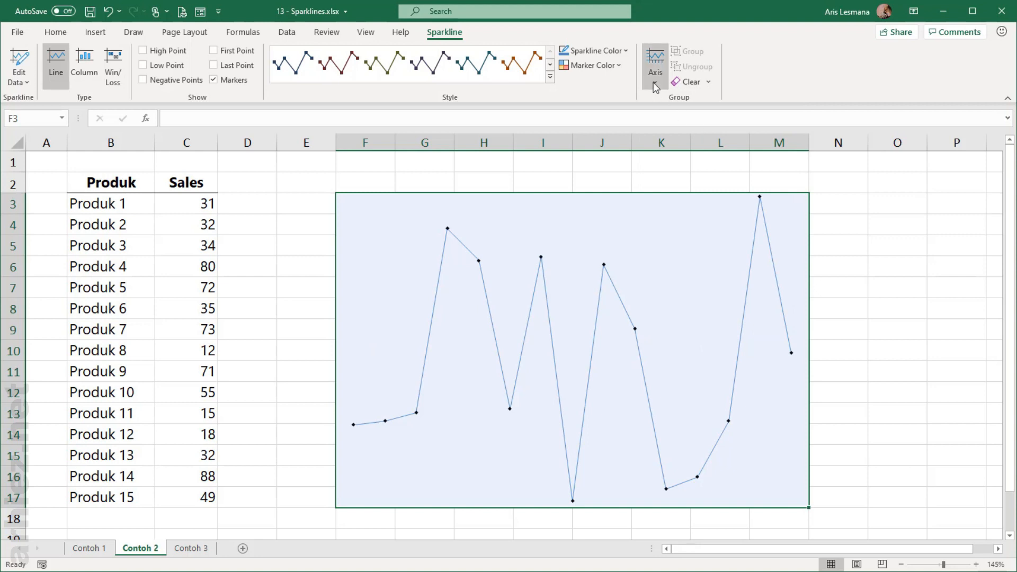
left_click(654, 80)
left_click(878, 255)
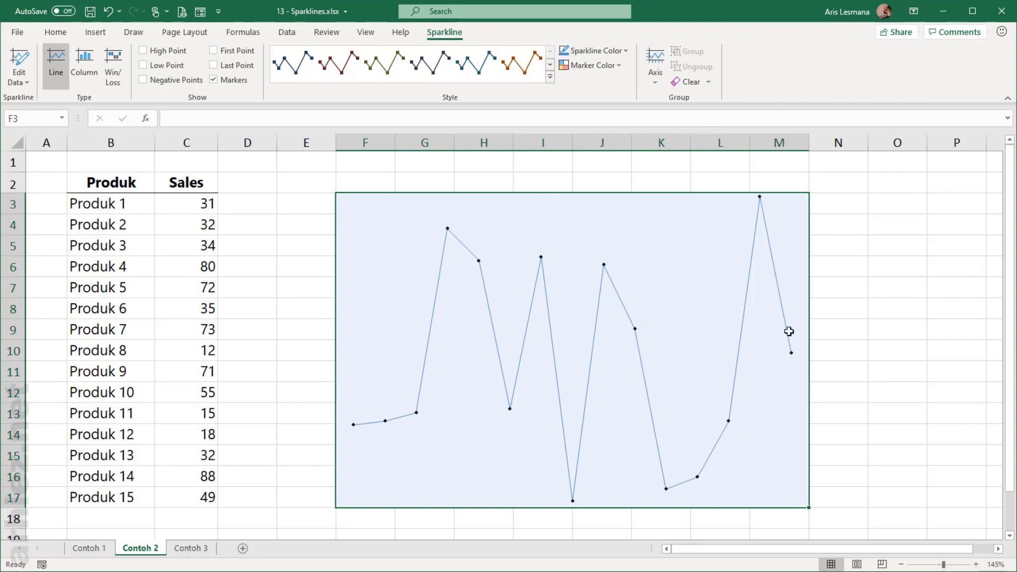
- Try a negative value of -80 for Produk 3's sales in C5, and undo the change
left_click(863, 330)
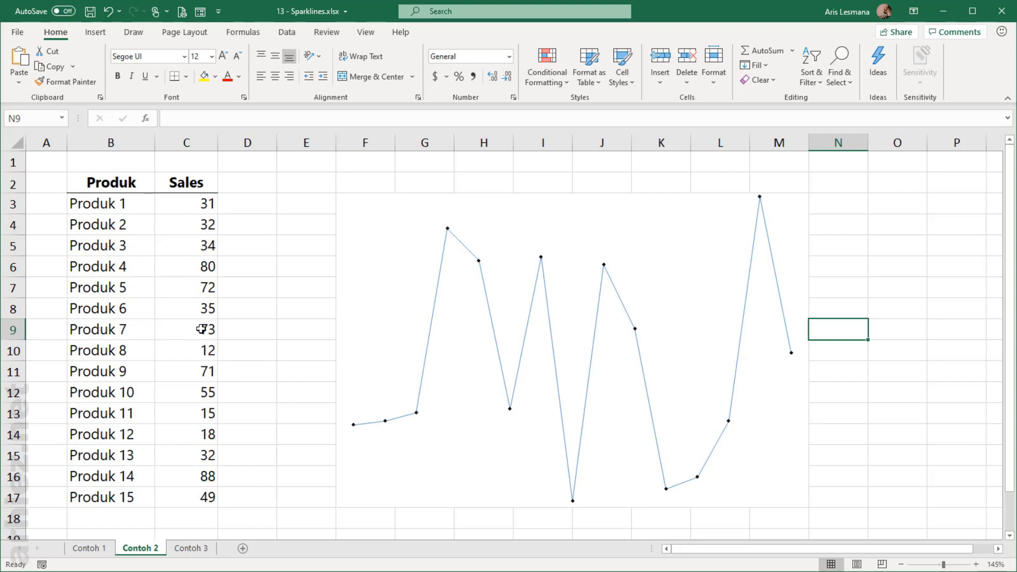
left_click(190, 245)
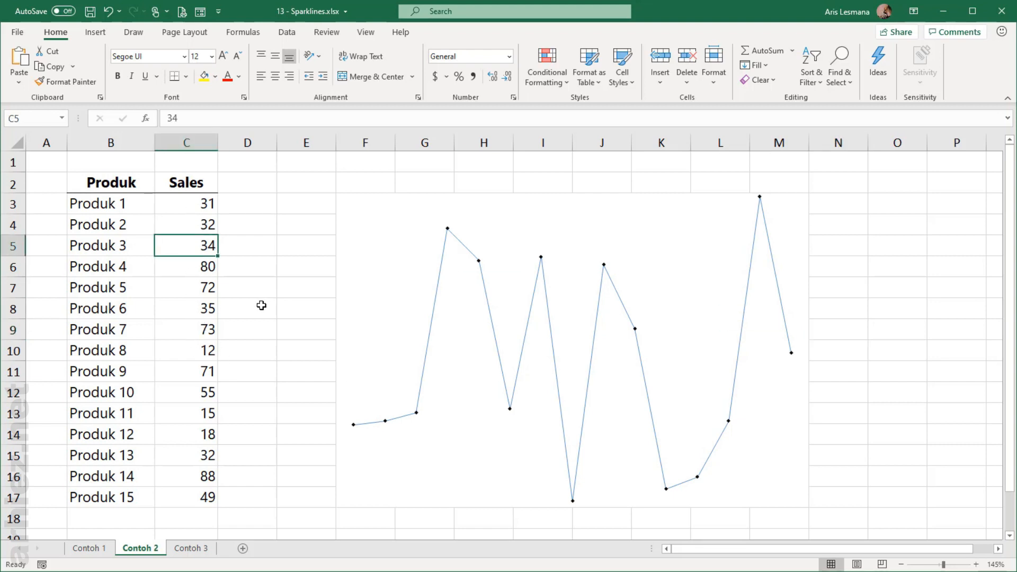
type("-80")
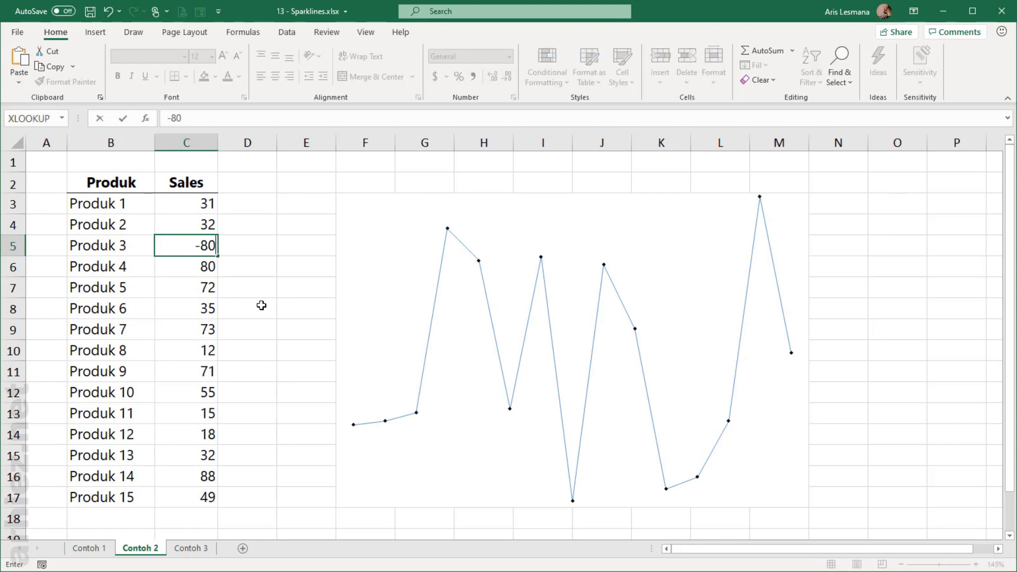
key("Return")
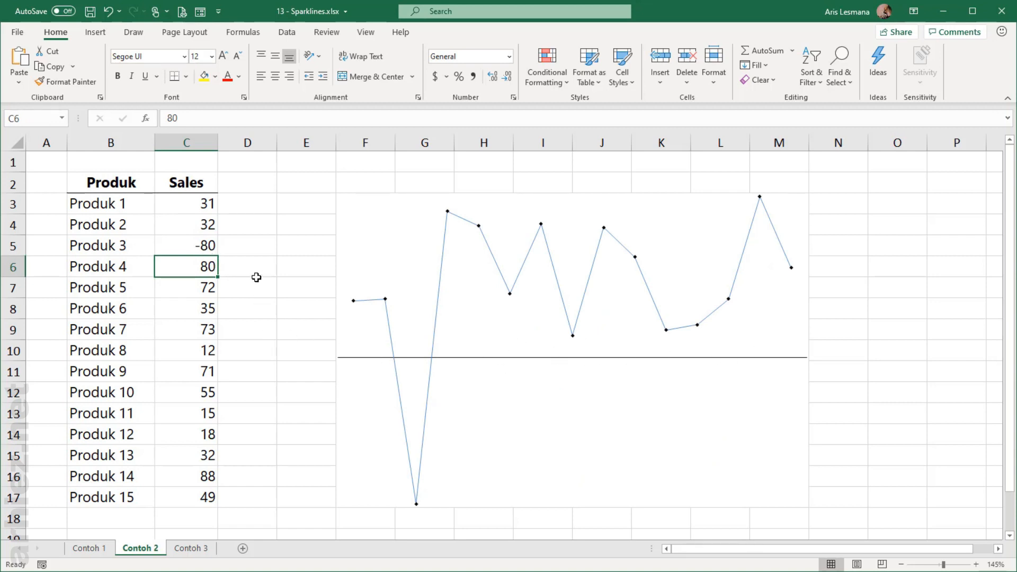
key("ctrl+z")
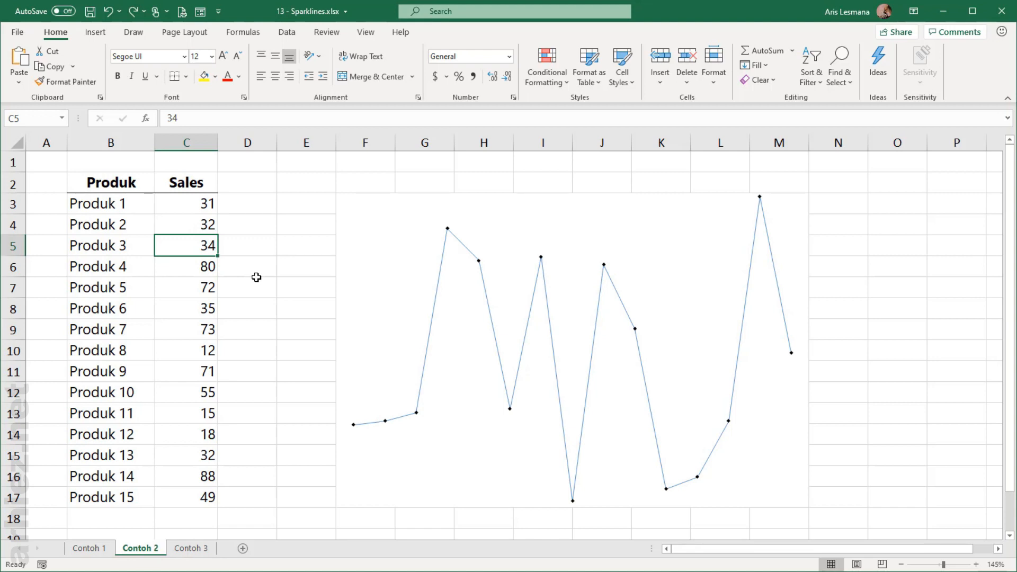
left_click(481, 221)
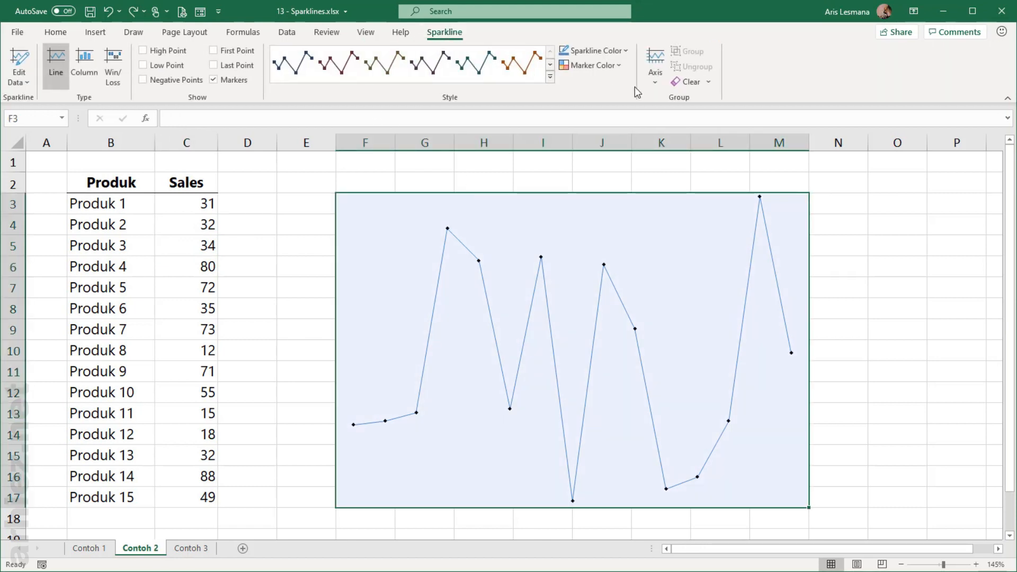
left_click(659, 81)
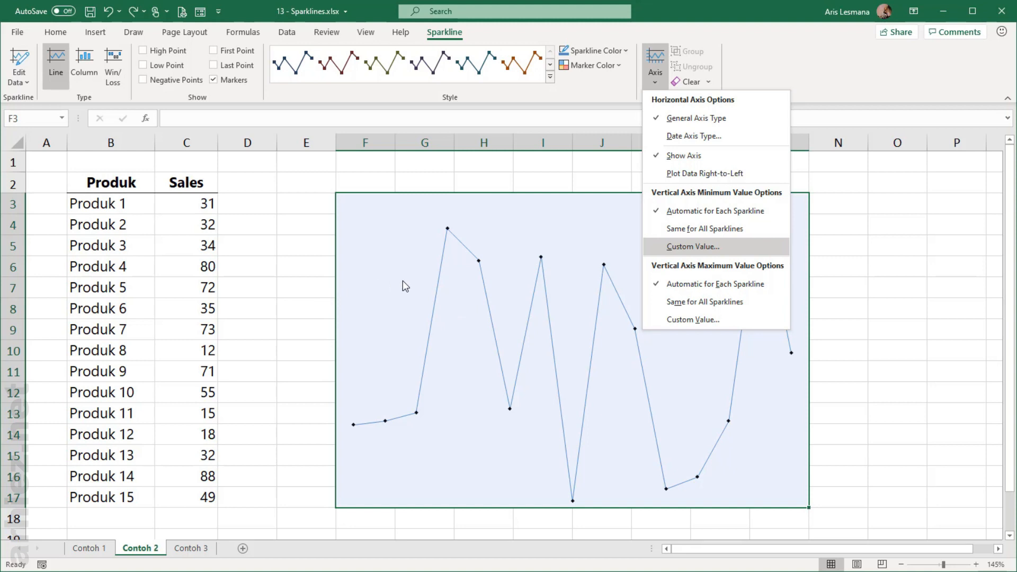
left_click(308, 291)
left_click(307, 291)
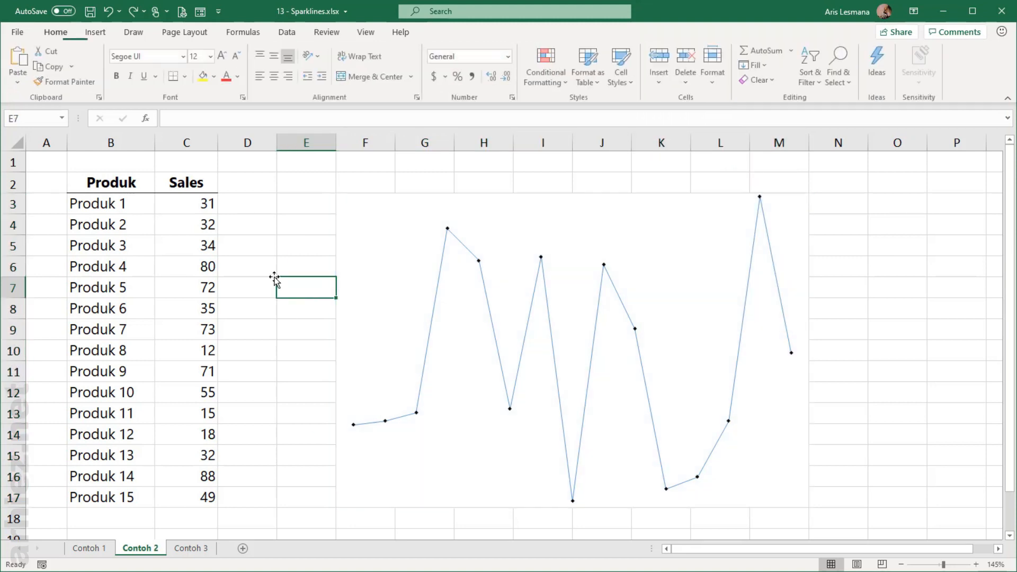
left_click_drag(191, 201, 204, 498)
- Set a custom maximum value of 200 for the sales sparkline's vertical axis
left_click(379, 234)
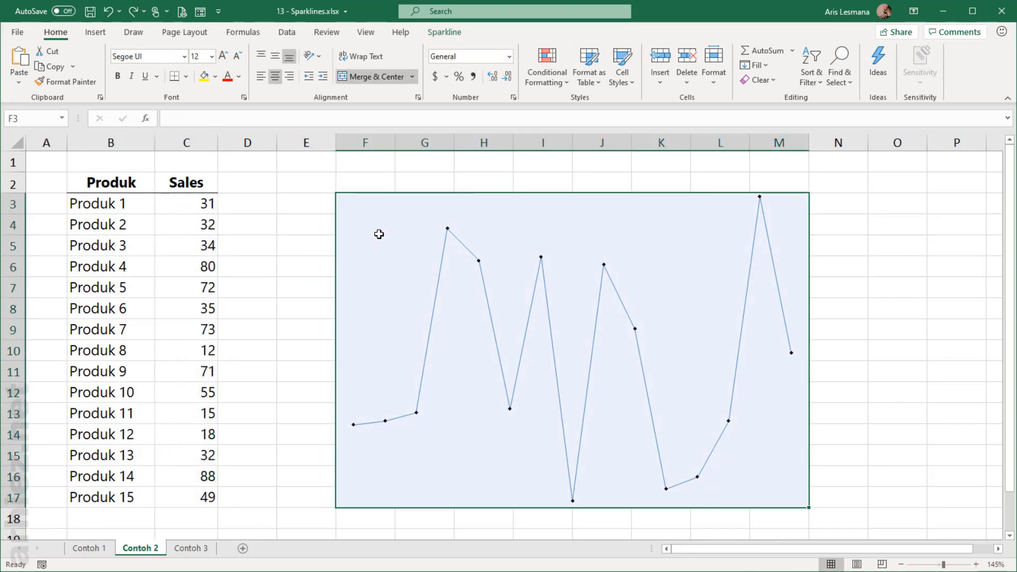
left_click(444, 32)
left_click(654, 81)
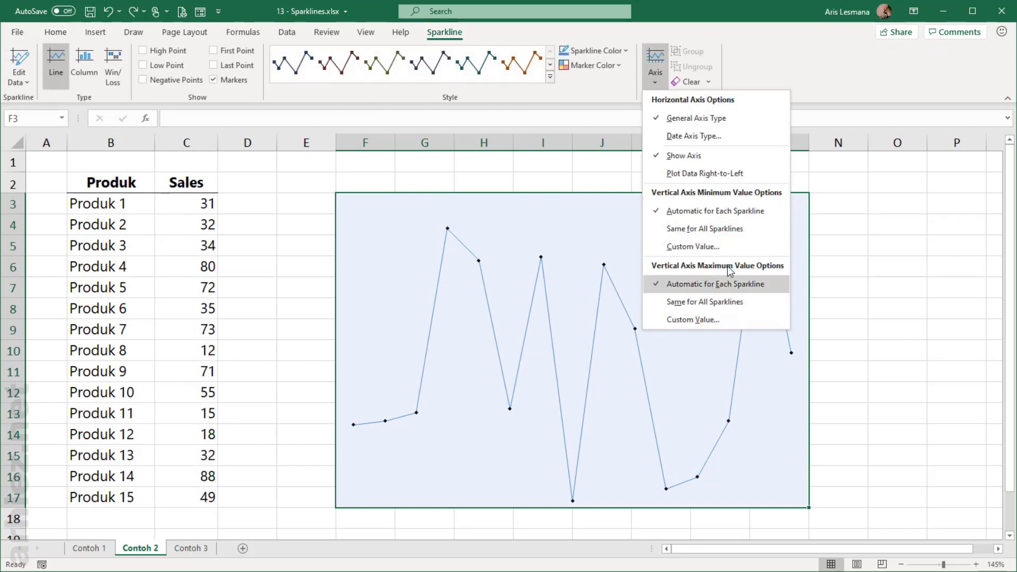
left_click(726, 320)
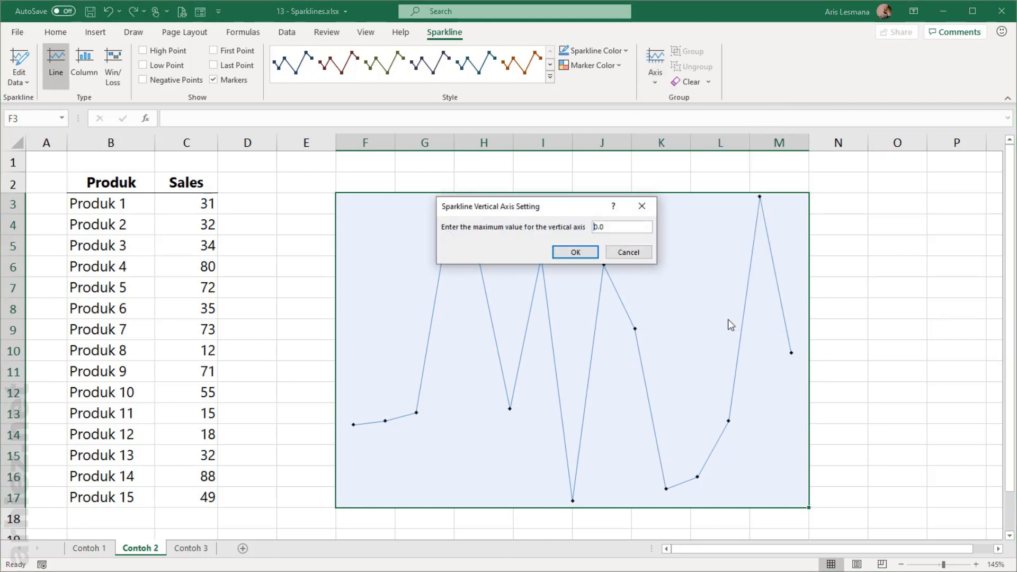
double_click(617, 226)
type("200")
left_click_drag(531, 206, 720, 112)
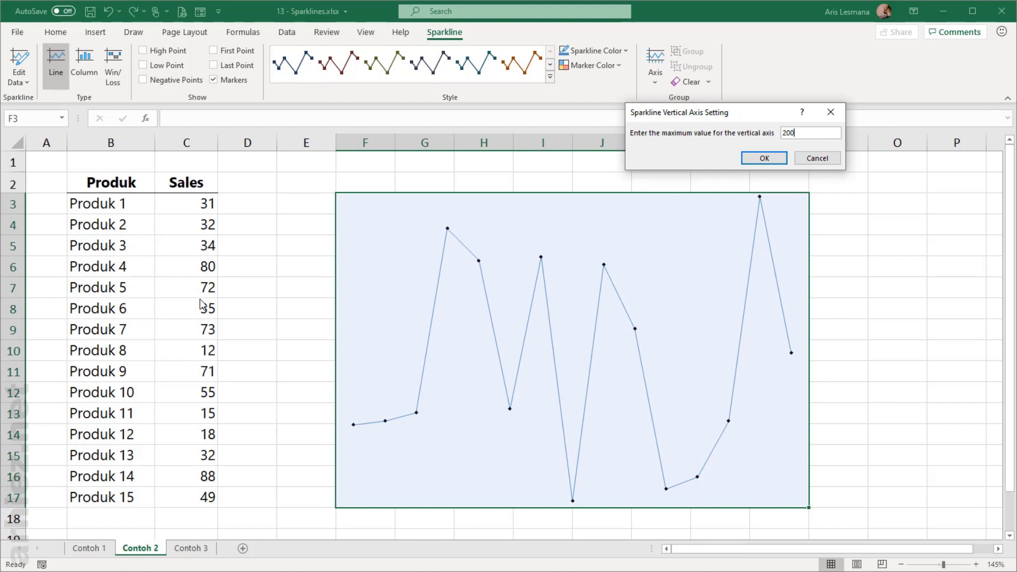
left_click(757, 158)
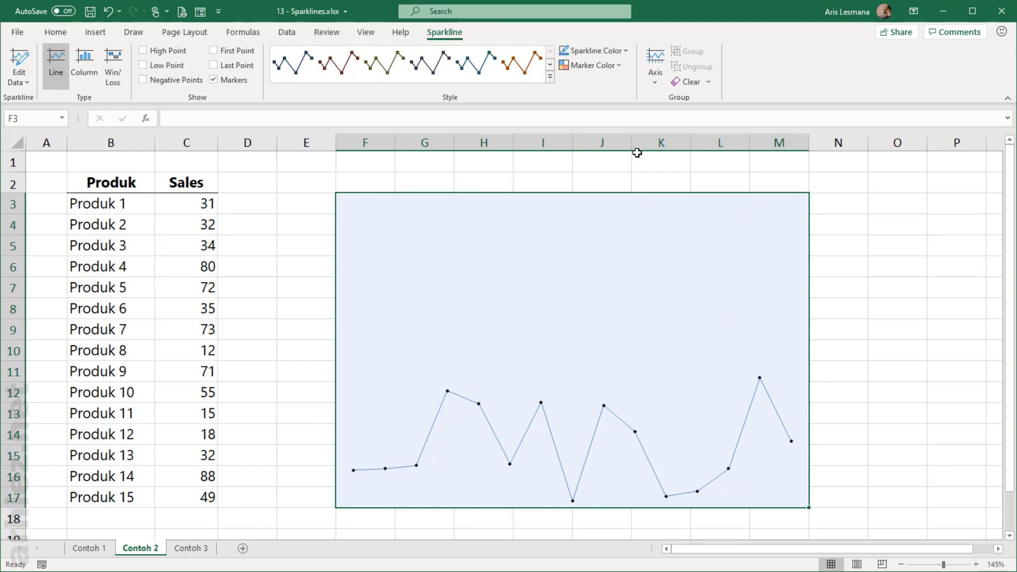
- Set a custom minimum value of 0.0 for the sales sparkline's vertical axis
left_click(653, 75)
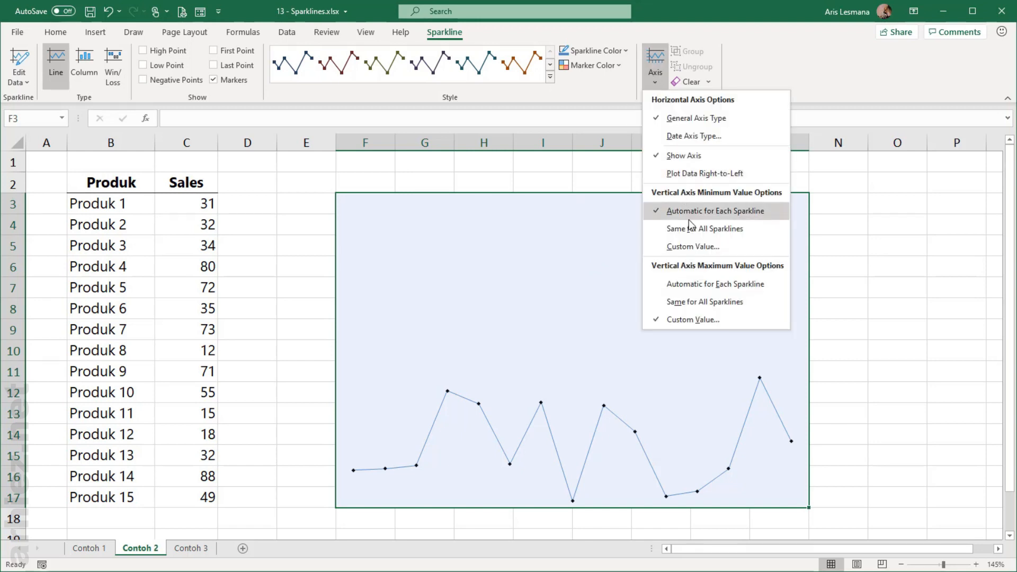
left_click(684, 247)
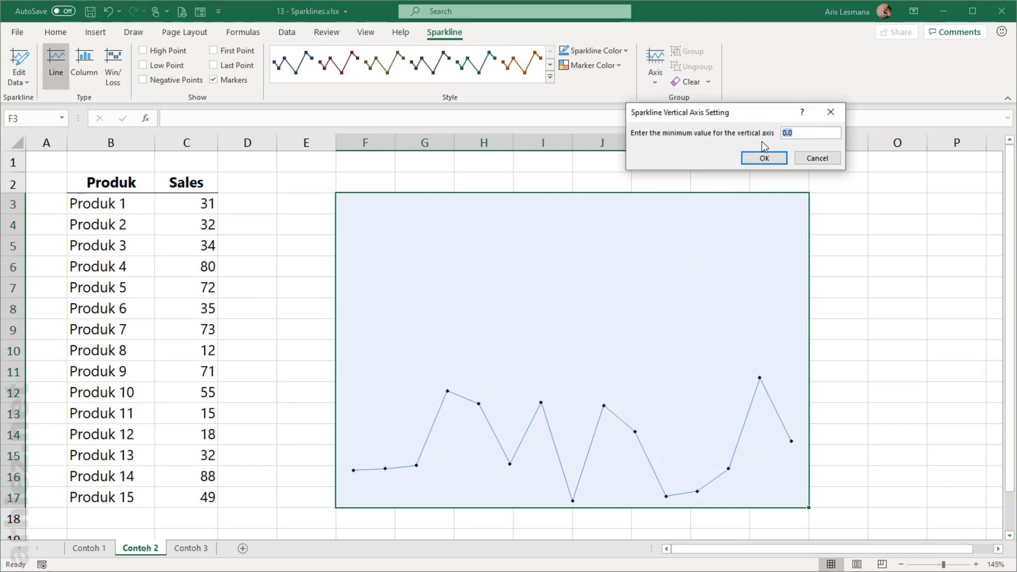
left_click(766, 159)
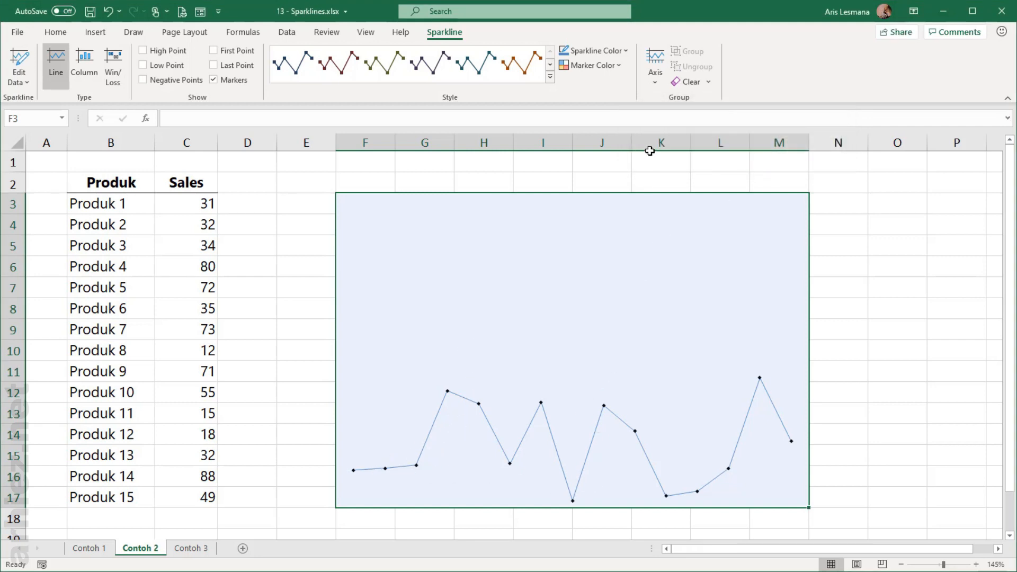
- Restore the sales sparkline's vertical axis minimum and maximum to Automatic for Each Sparkline
left_click(652, 83)
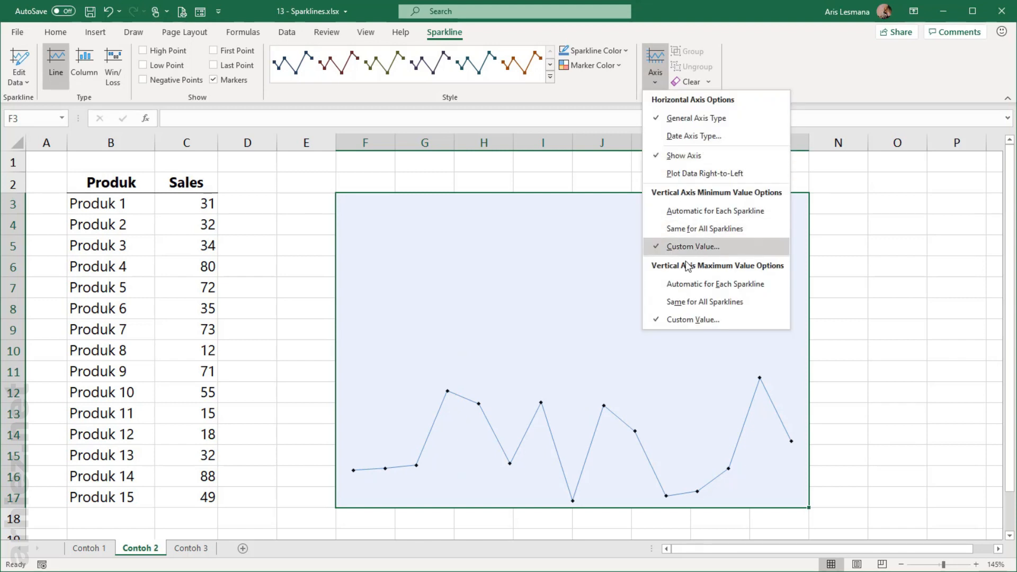
left_click(699, 214)
left_click(653, 84)
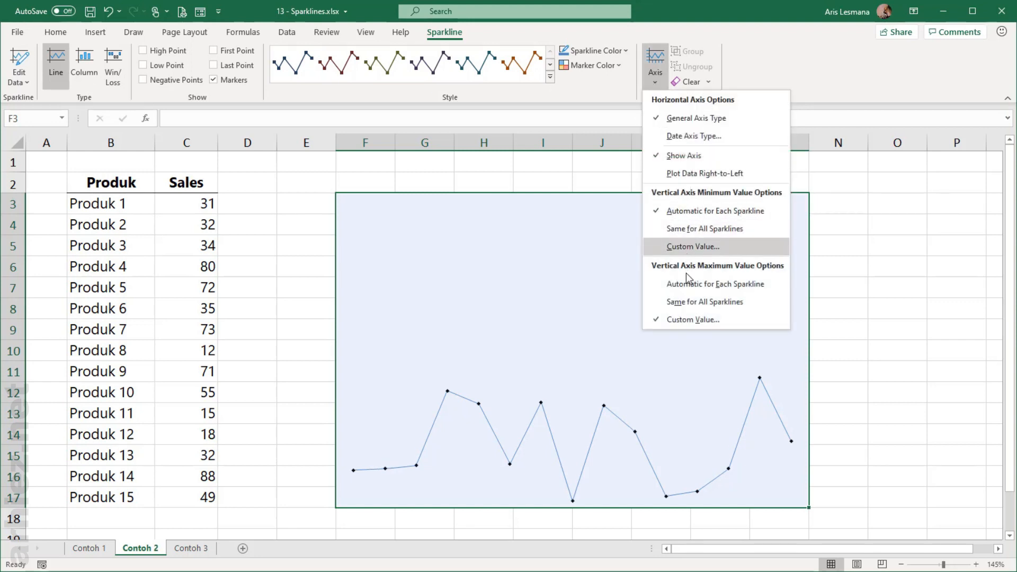
left_click(729, 283)
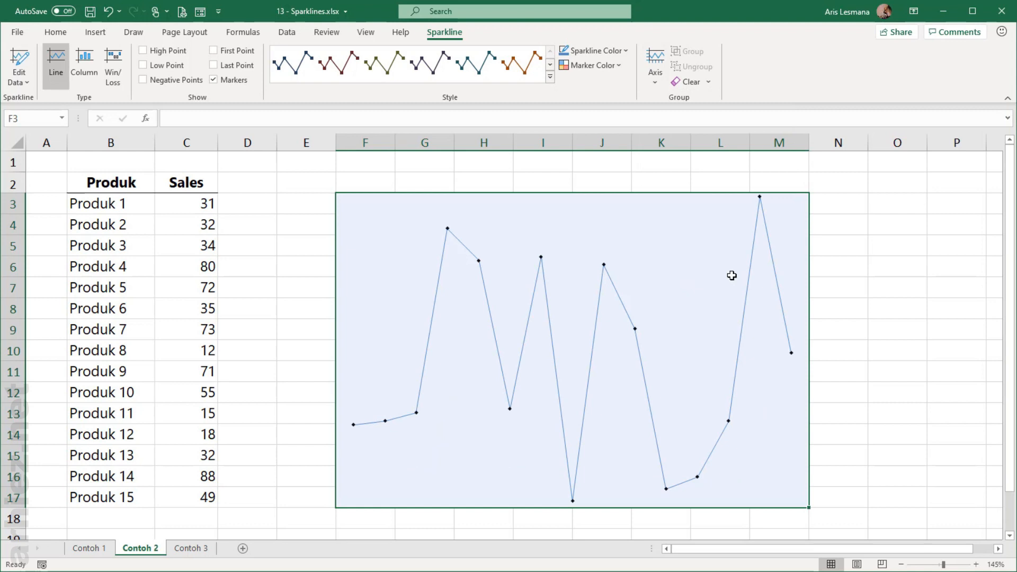
left_click(312, 302)
left_click_drag(200, 204, 204, 496)
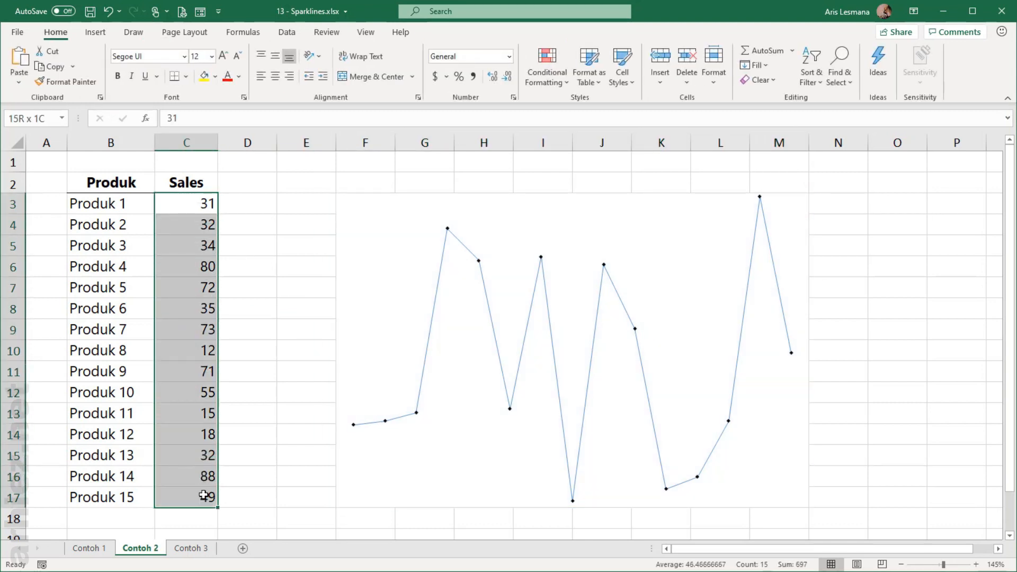
left_click(280, 339)
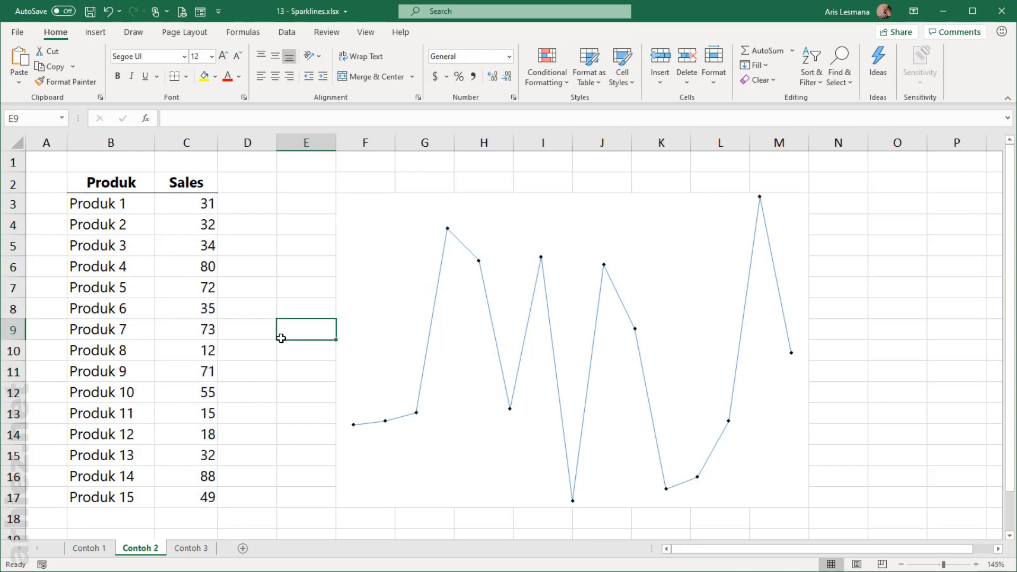
left_click(436, 266)
left_click(660, 85)
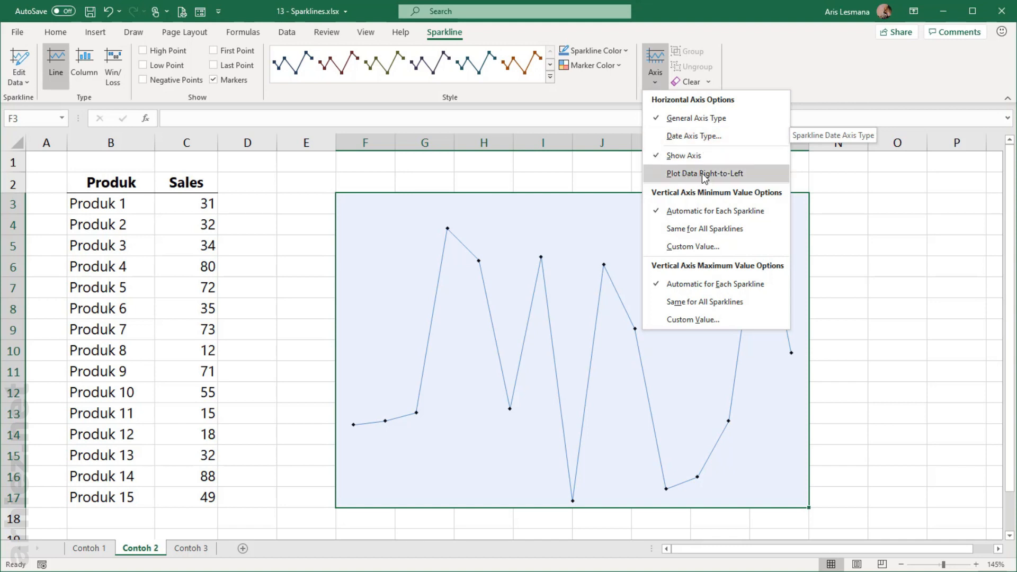
left_click(878, 228)
left_click(305, 306)
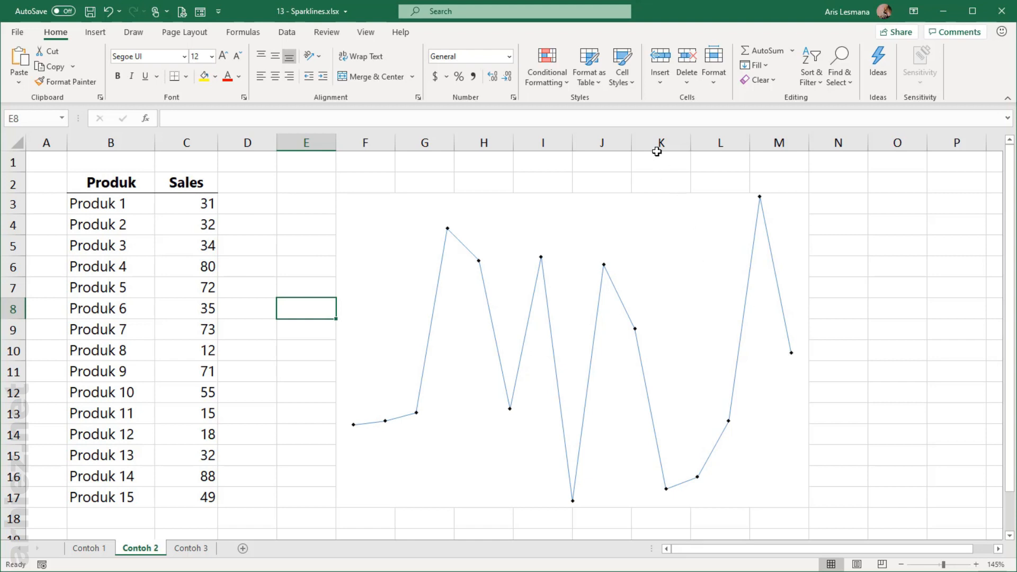
- Try plotting the sales sparkline's data right-to-left, and turn the option off again
left_click(577, 214)
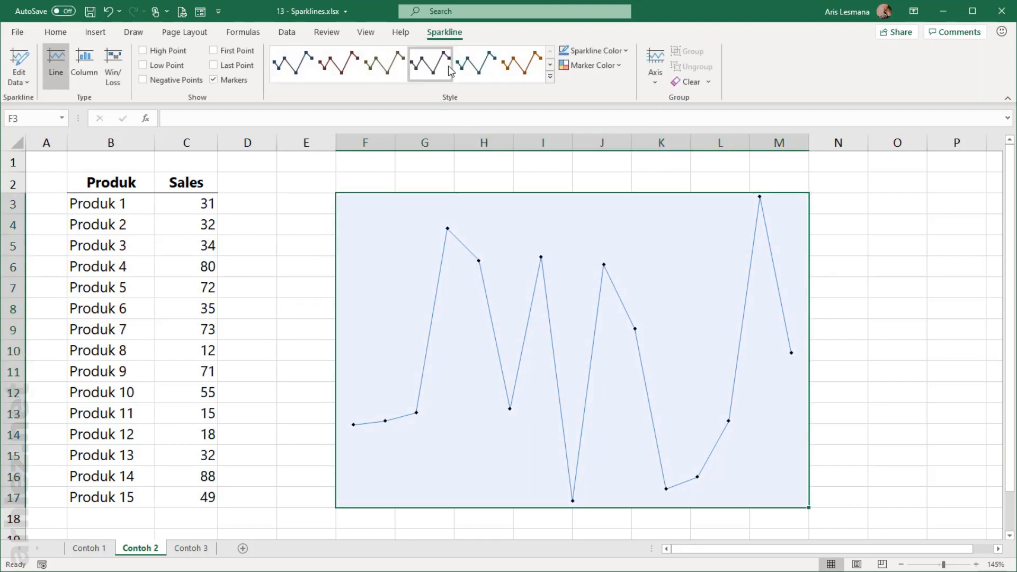
left_click(652, 83)
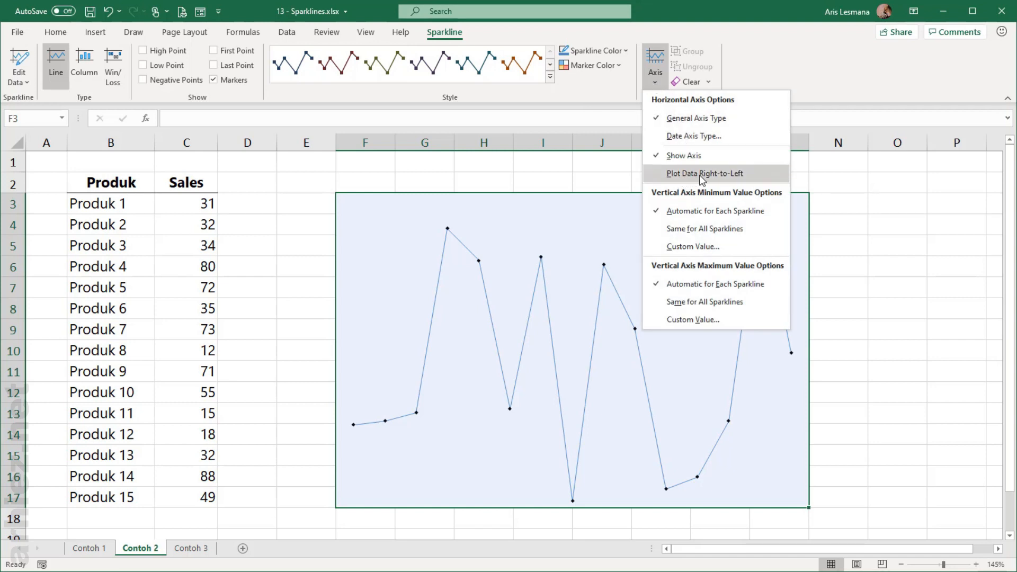
left_click(699, 174)
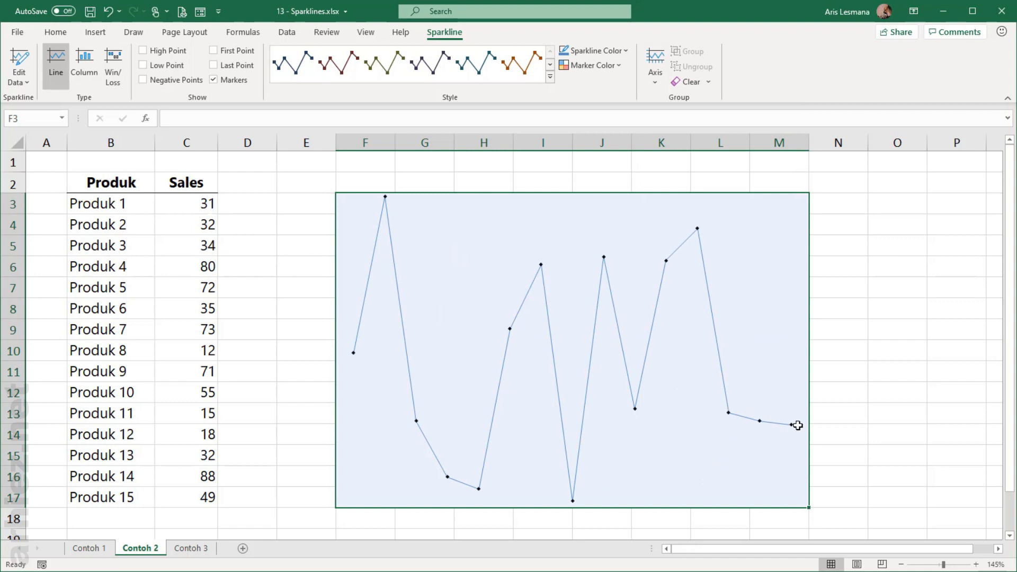
left_click(202, 495)
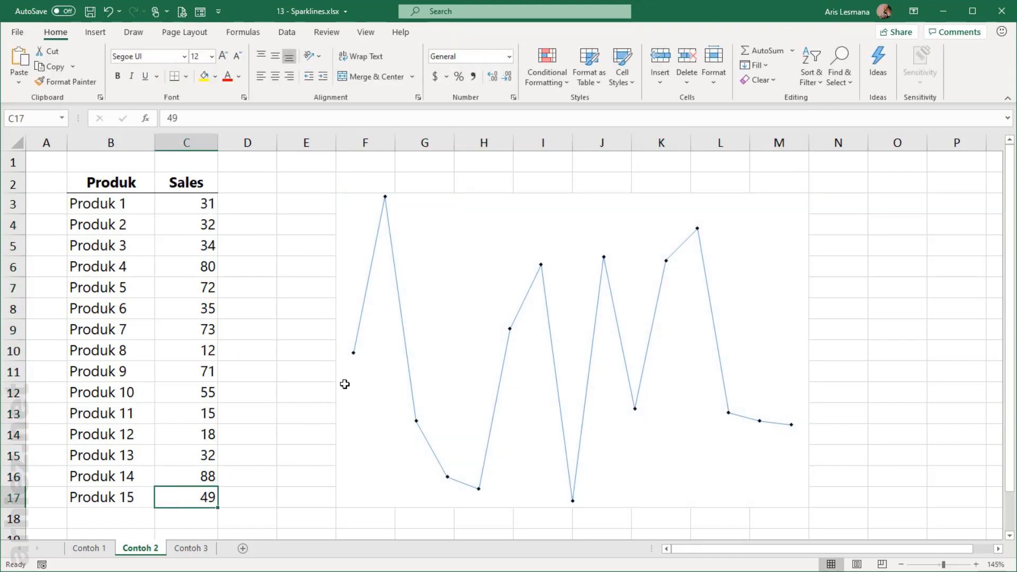
left_click(472, 238)
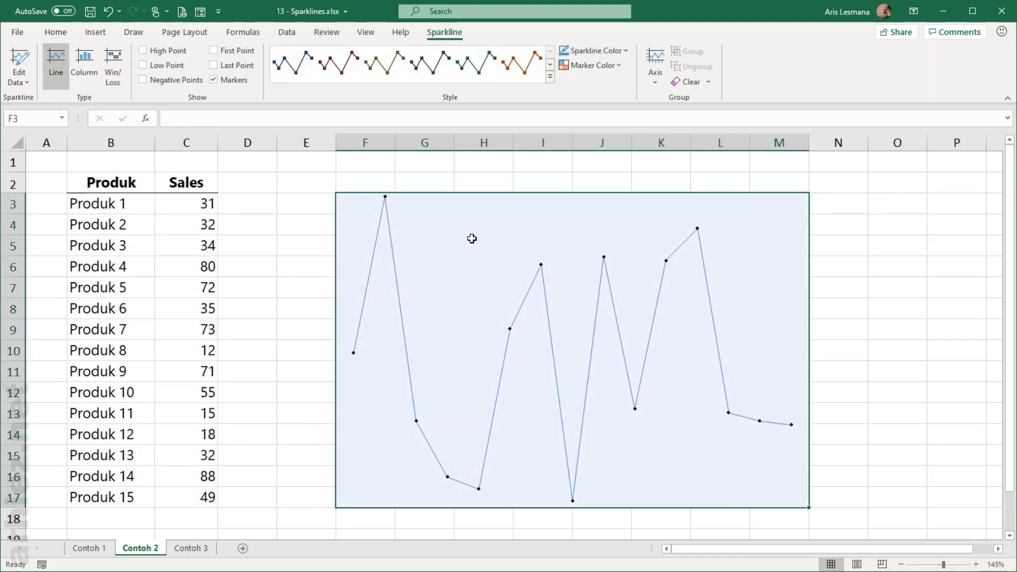
left_click(656, 74)
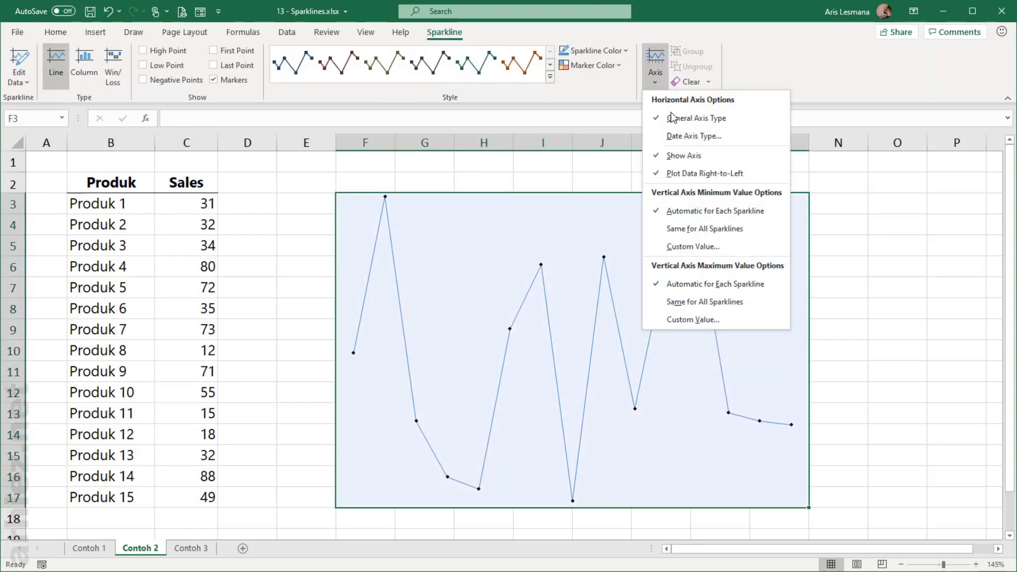
left_click(679, 173)
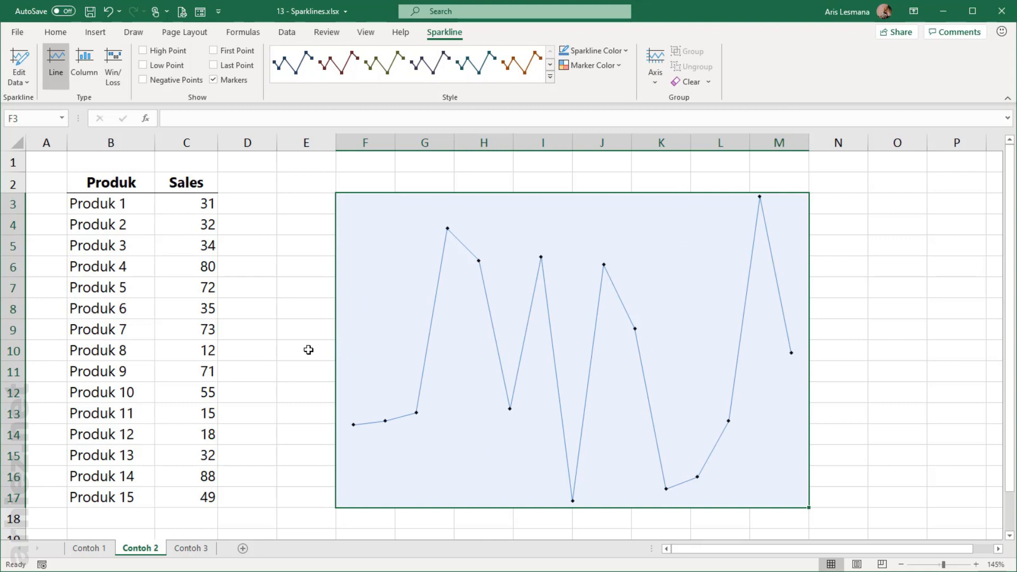
left_click(308, 350)
left_click(388, 216)
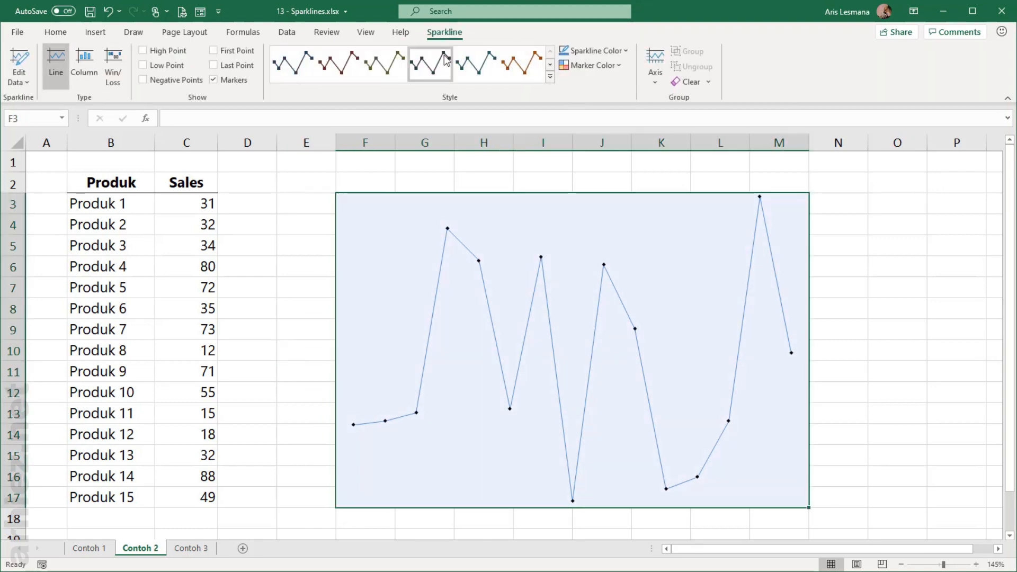
left_click(648, 76)
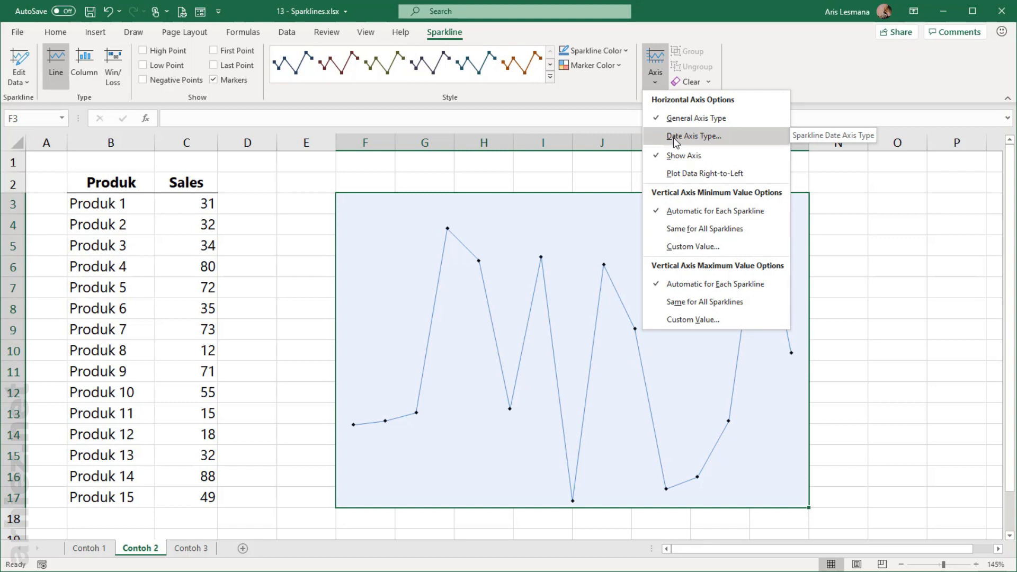
left_click(304, 286)
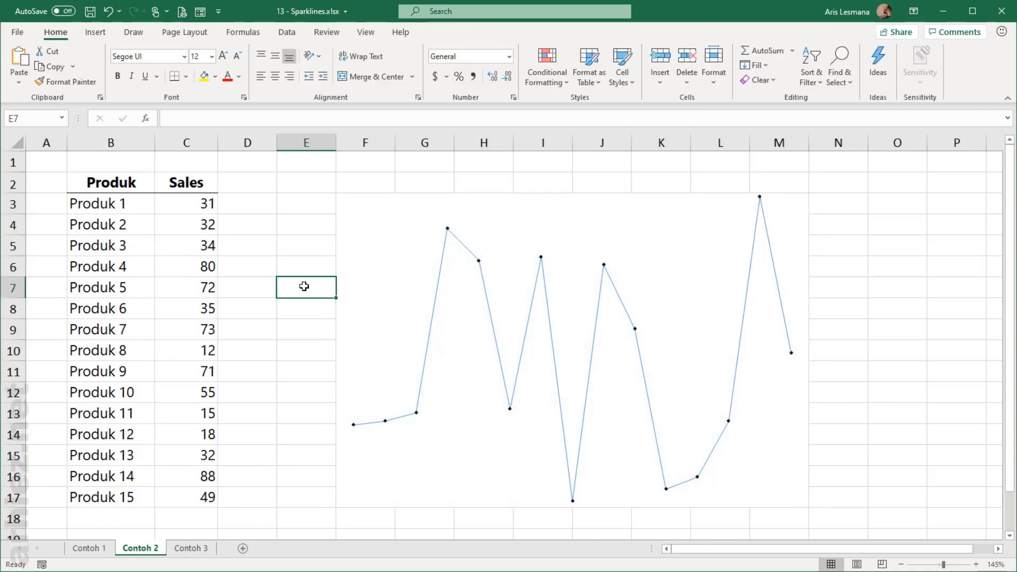
- Open the Contoh 3 sheet and select the date values in B3:B12
left_click(191, 548)
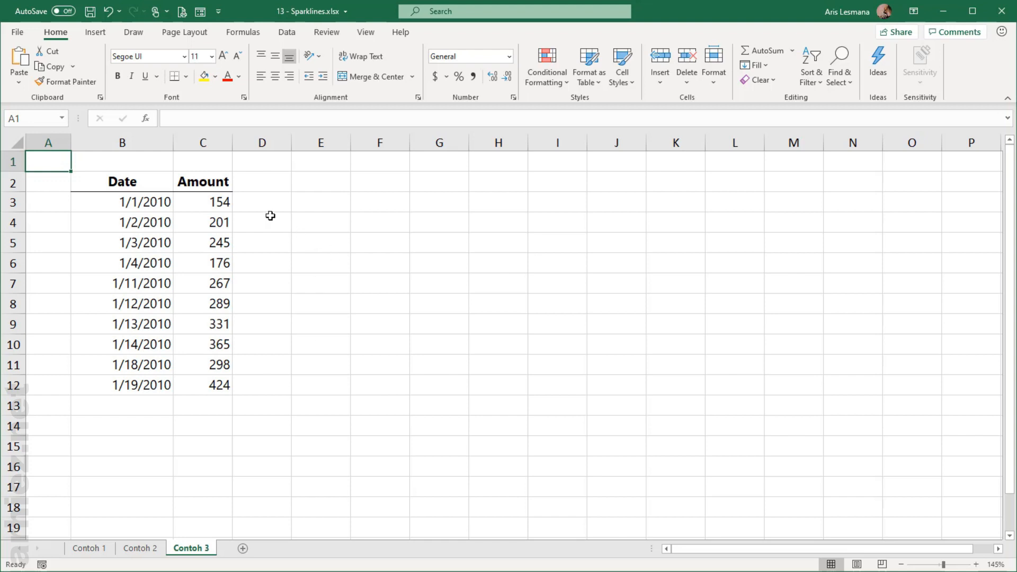
left_click_drag(152, 204, 150, 383)
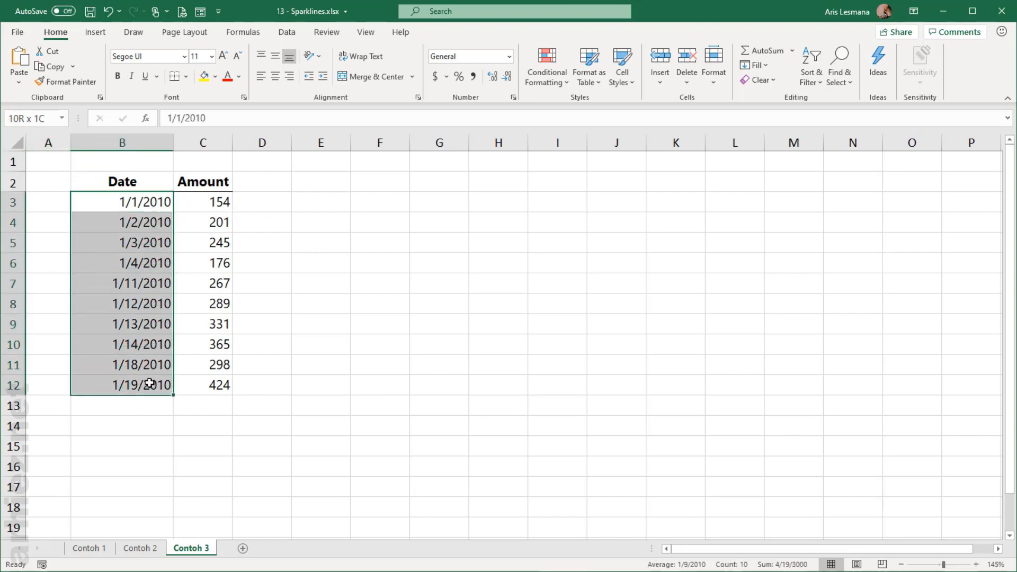
- Insert a line sparkline in E3 that plots the Amount values in C3:C12
left_click(317, 325)
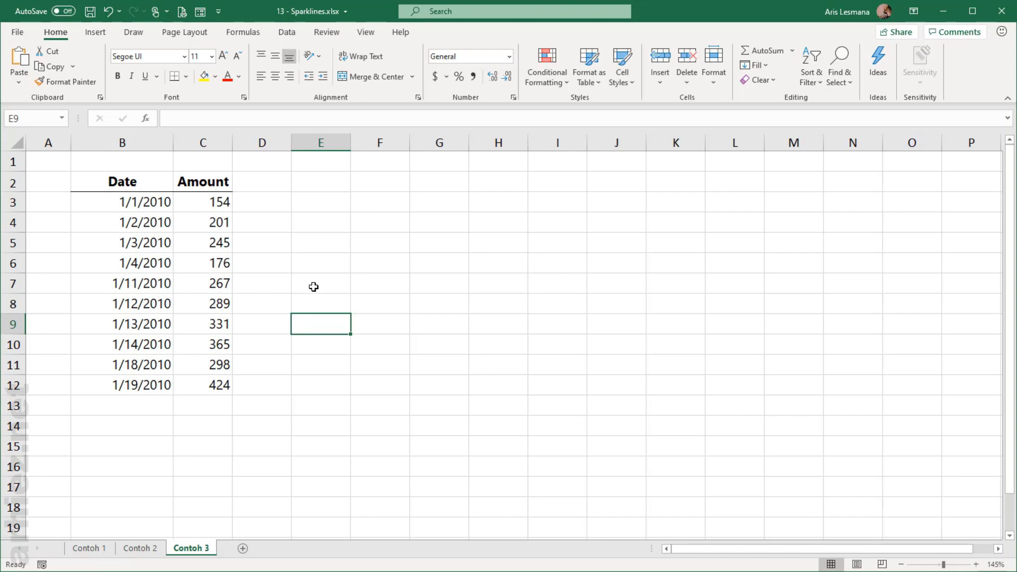
left_click(321, 202)
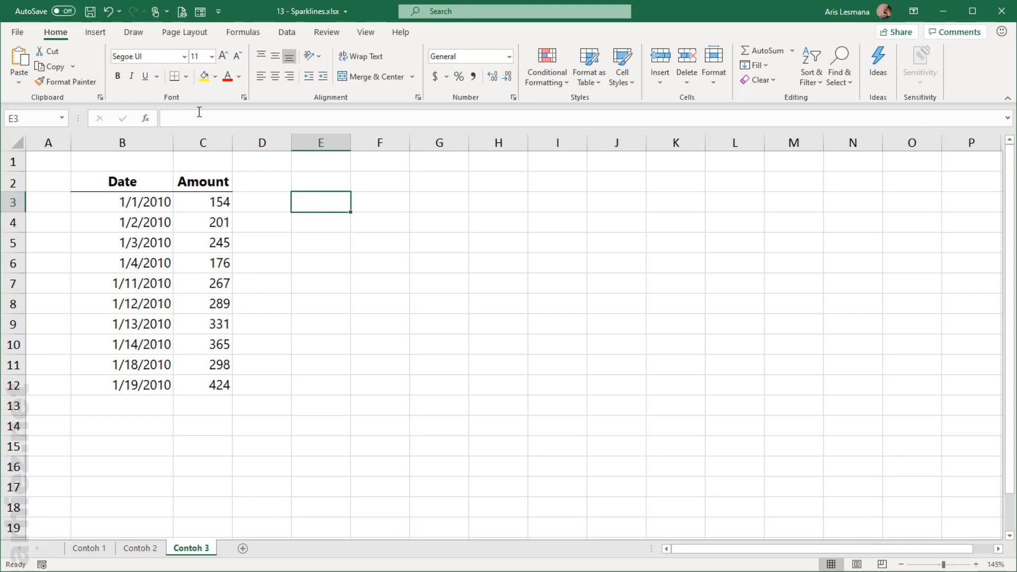
left_click(95, 31)
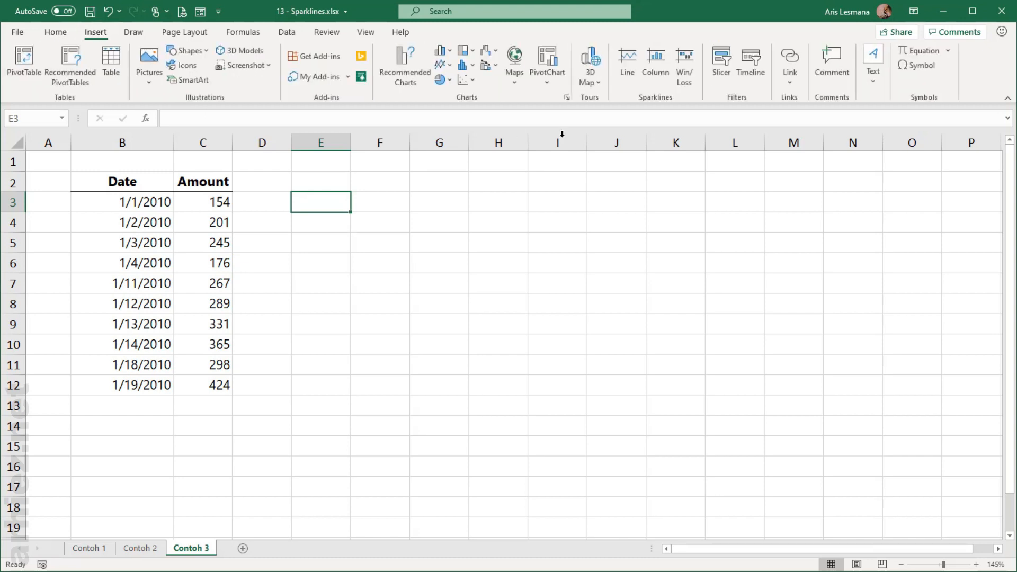
left_click(627, 68)
left_click_drag(209, 199, 212, 391)
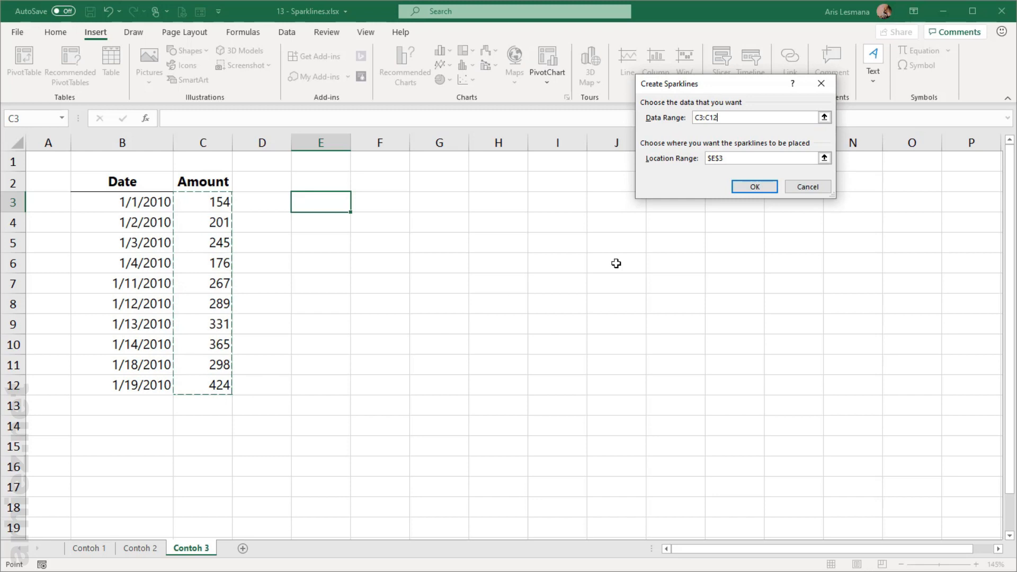
left_click(754, 187)
- Merge and center E3:I12 to enlarge the sparkline, and show its data markers in red
left_click_drag(333, 198, 563, 388)
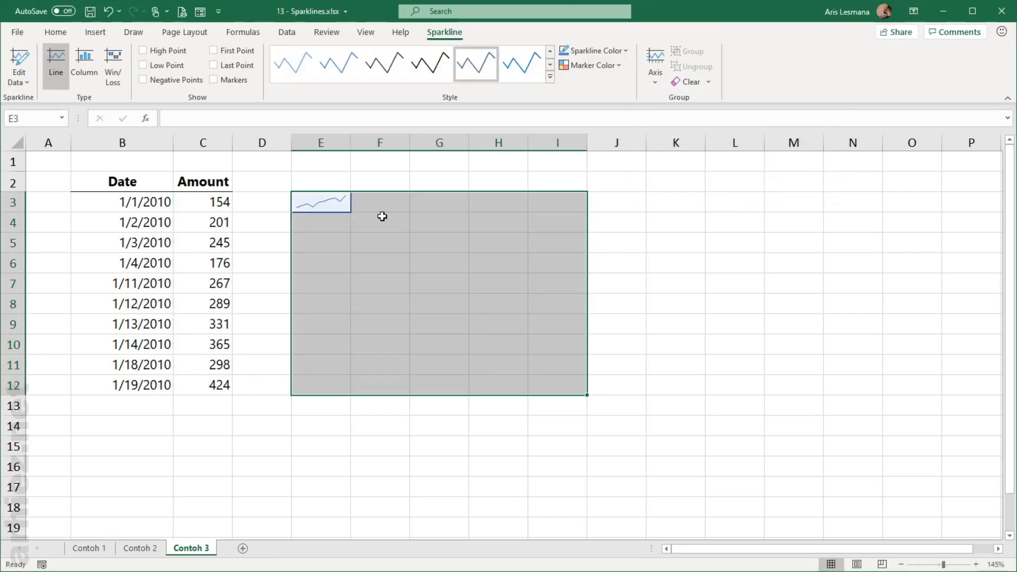
left_click(55, 33)
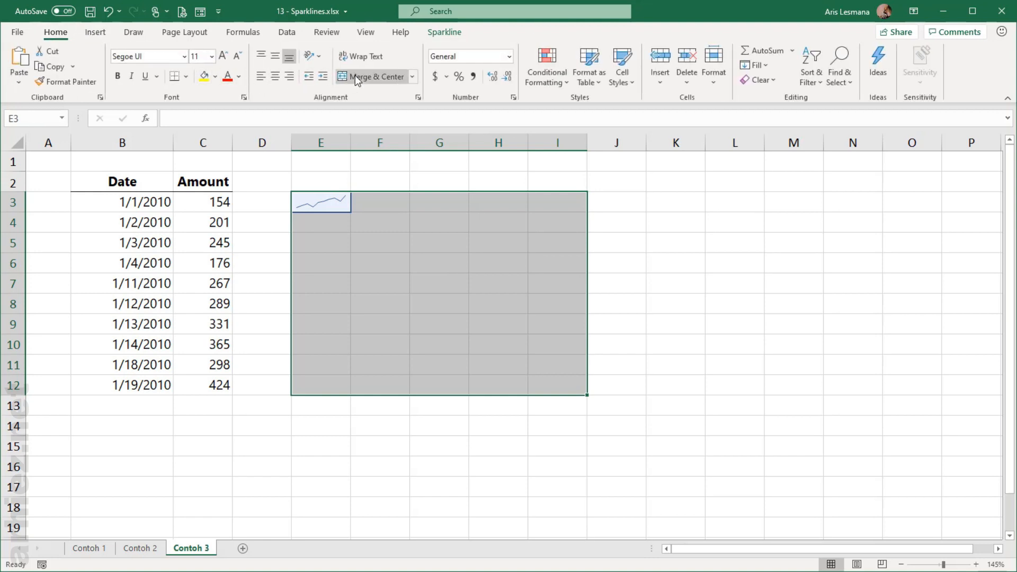
left_click(355, 75)
left_click(657, 338)
left_click(483, 350)
left_click(460, 32)
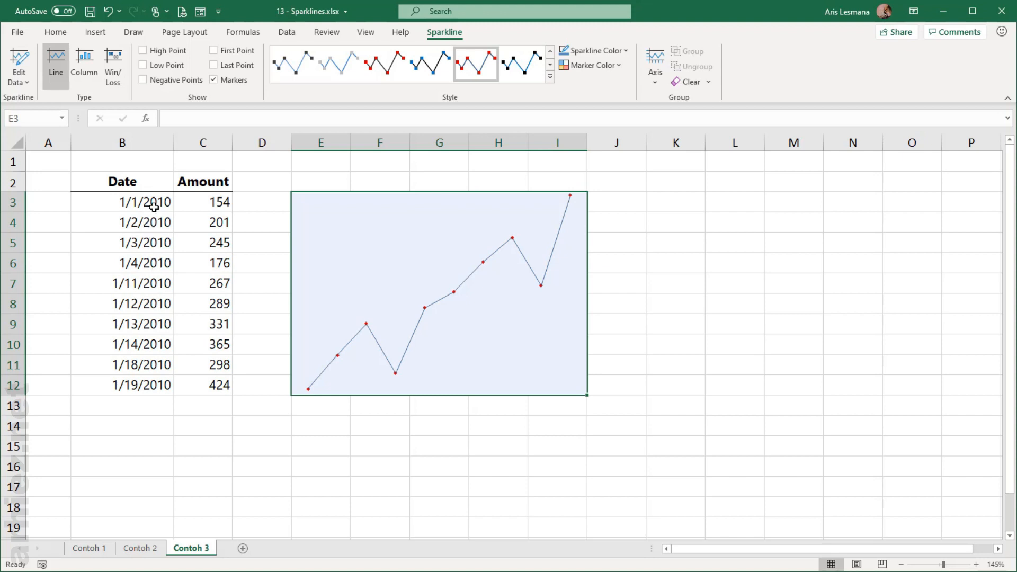
- Check the gaps between the dates in the Date column against the spacing of the sparkline's points
left_click(152, 270)
left_click(145, 287)
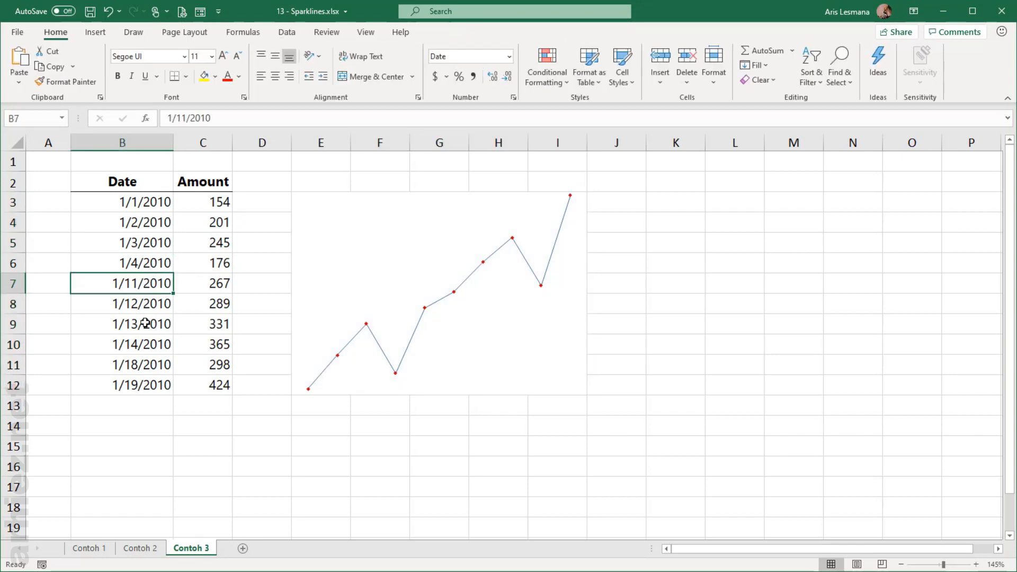
left_click(149, 345)
left_click(158, 367)
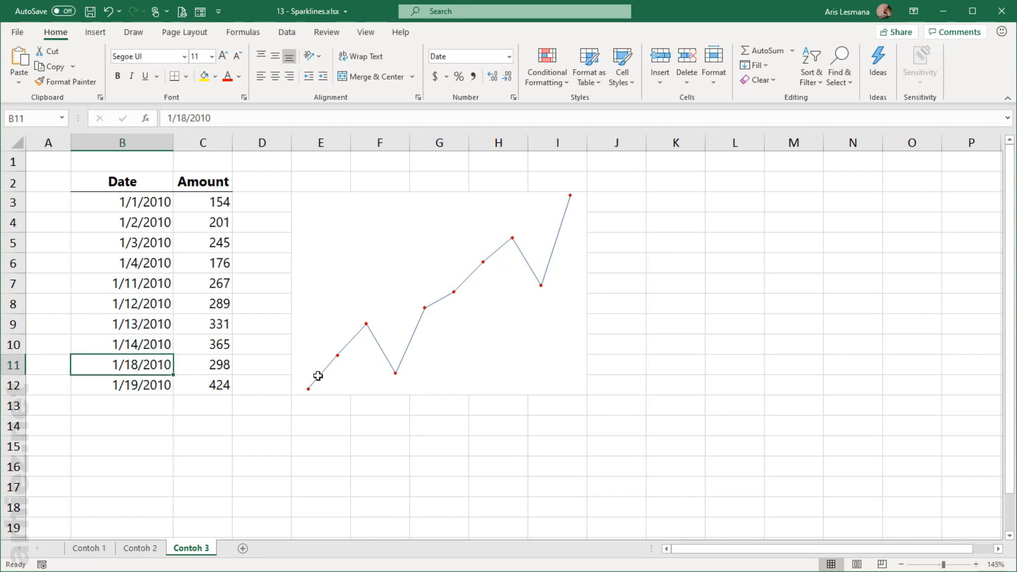
left_click(147, 264)
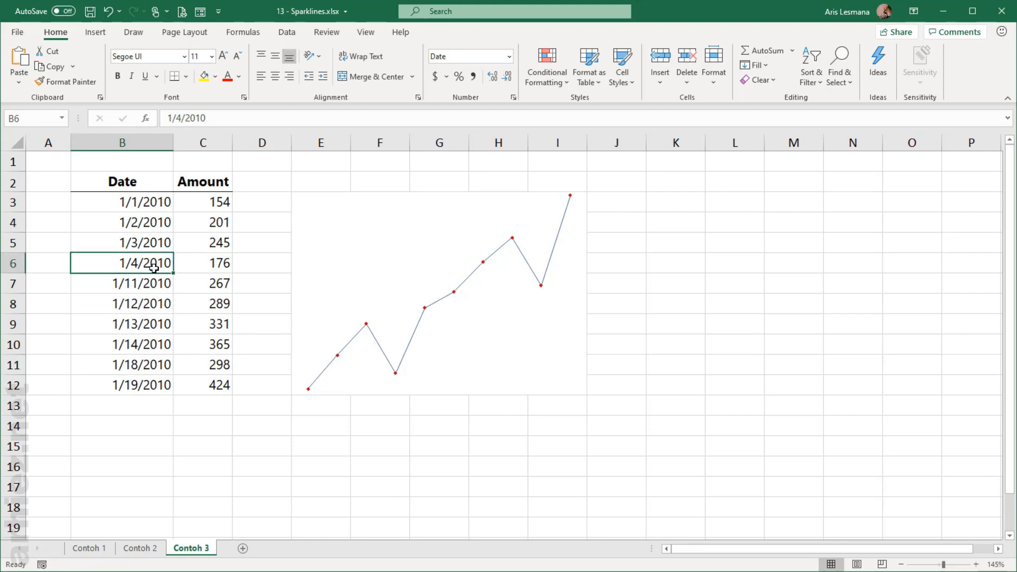
left_click(151, 347)
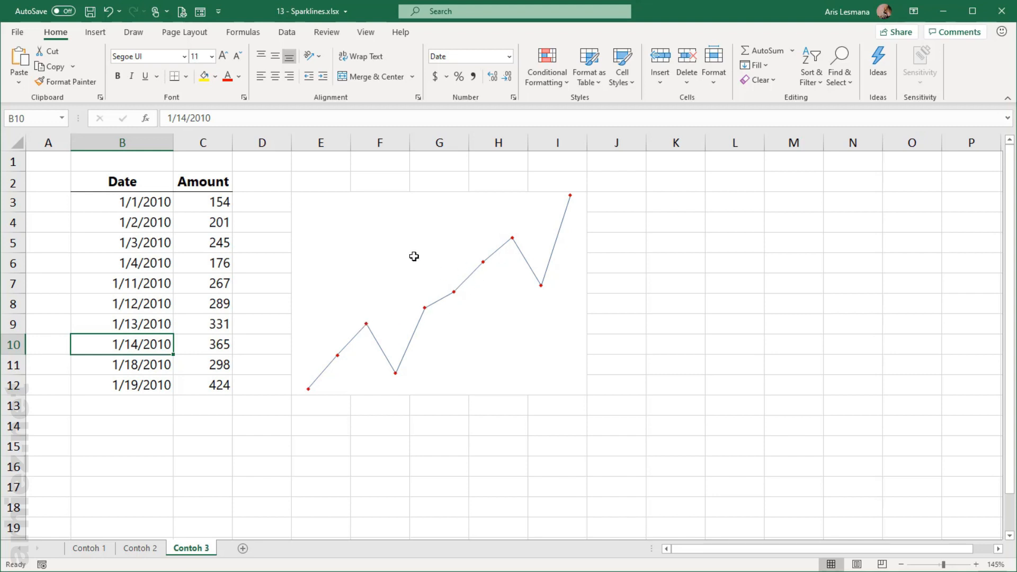
- Set the sparkline's horizontal axis to Date Axis Type, using the date values in B3:B12
left_click(387, 235)
left_click(445, 33)
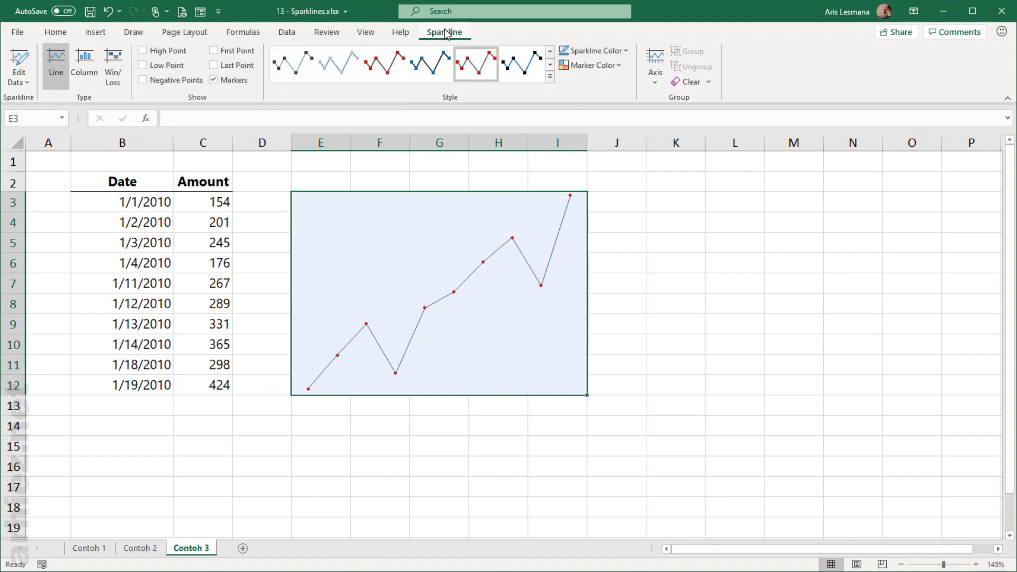
left_click(657, 81)
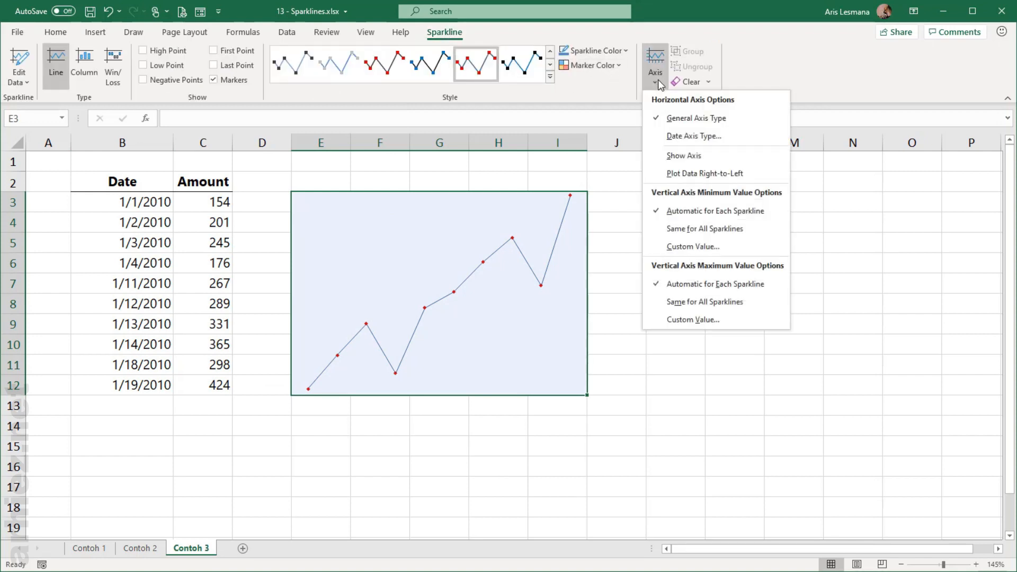
left_click(704, 135)
left_click_drag(708, 104, 493, 170)
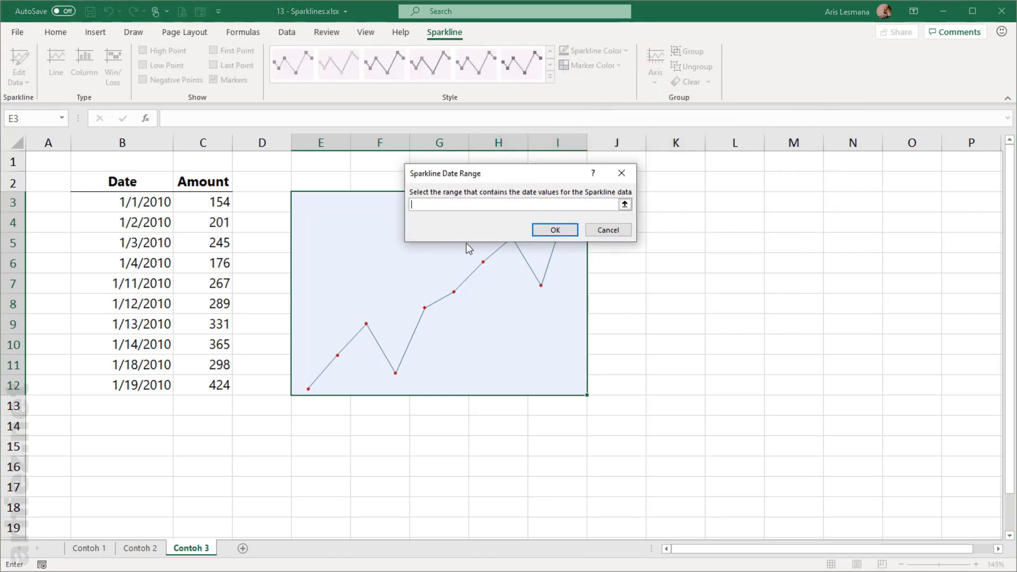
left_click_drag(133, 206, 142, 380)
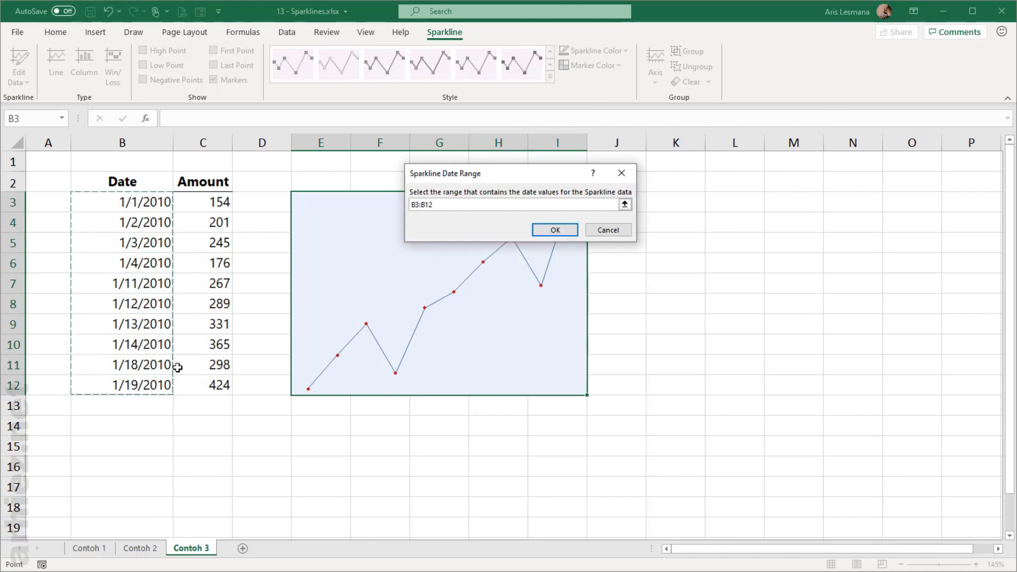
left_click_drag(562, 173, 727, 128)
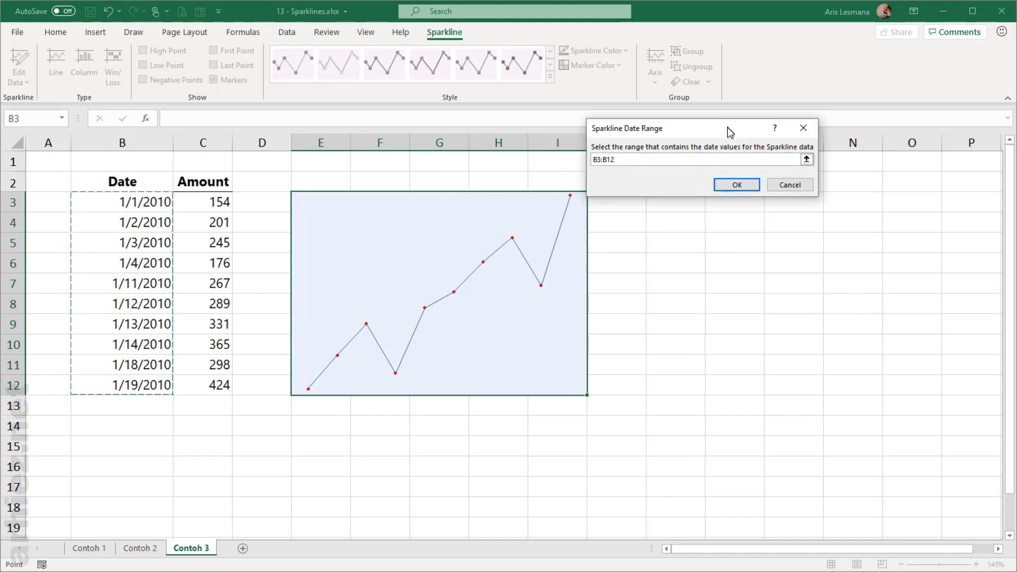
left_click(739, 187)
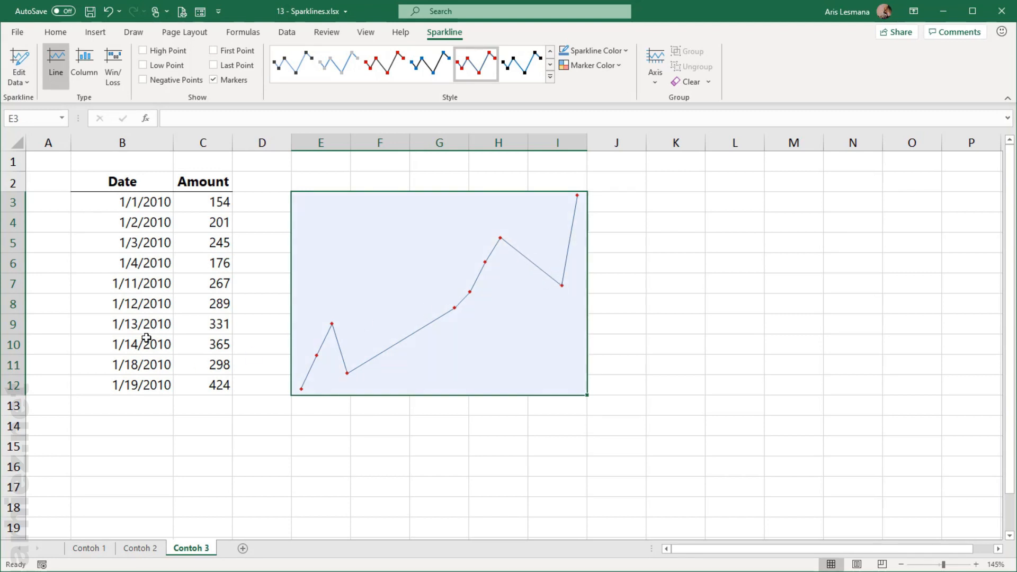
- Compare the dates in column B with the date-based spacing of the sparkline's points
left_click(146, 341)
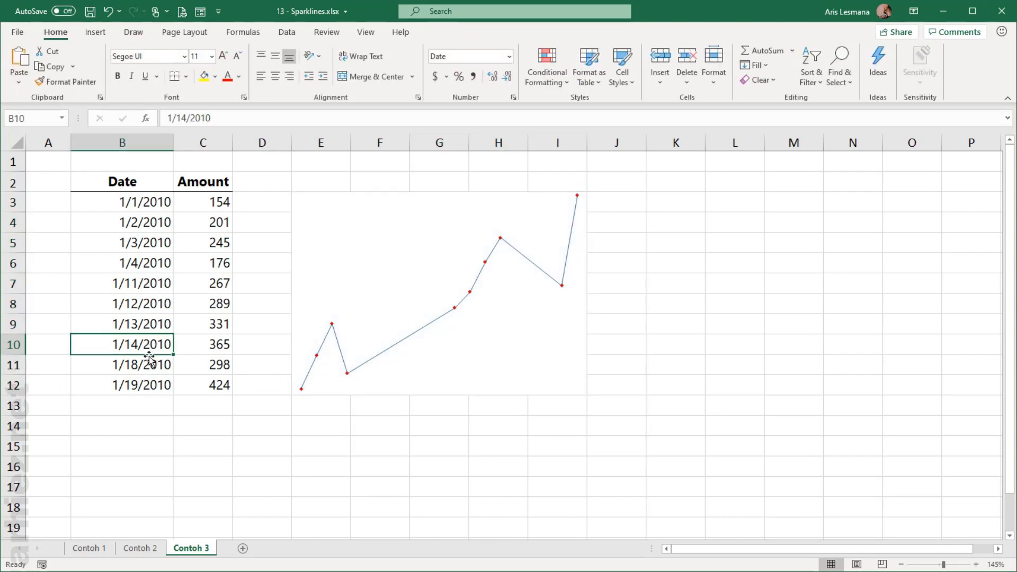
left_click(533, 345)
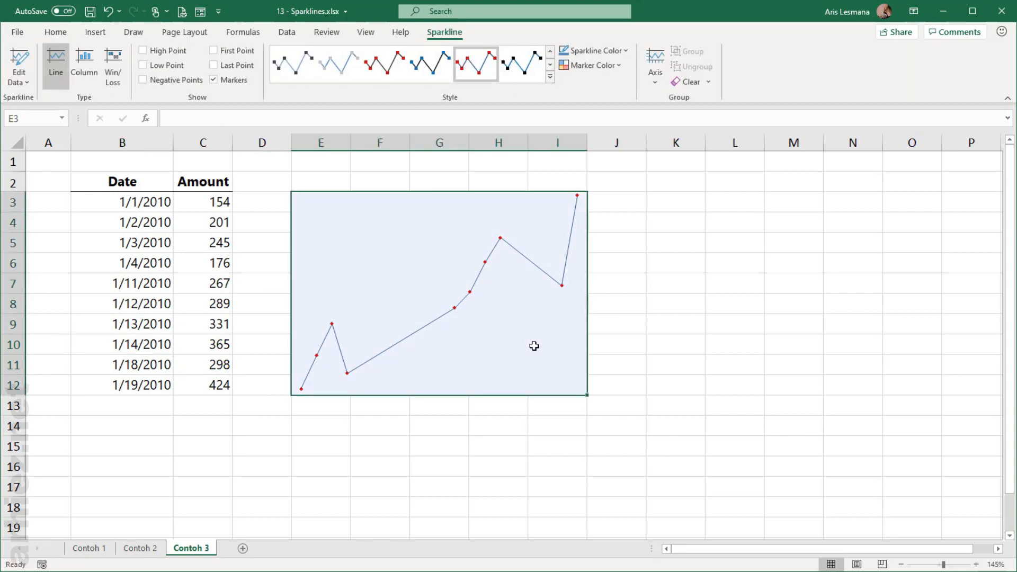
left_click(664, 328)
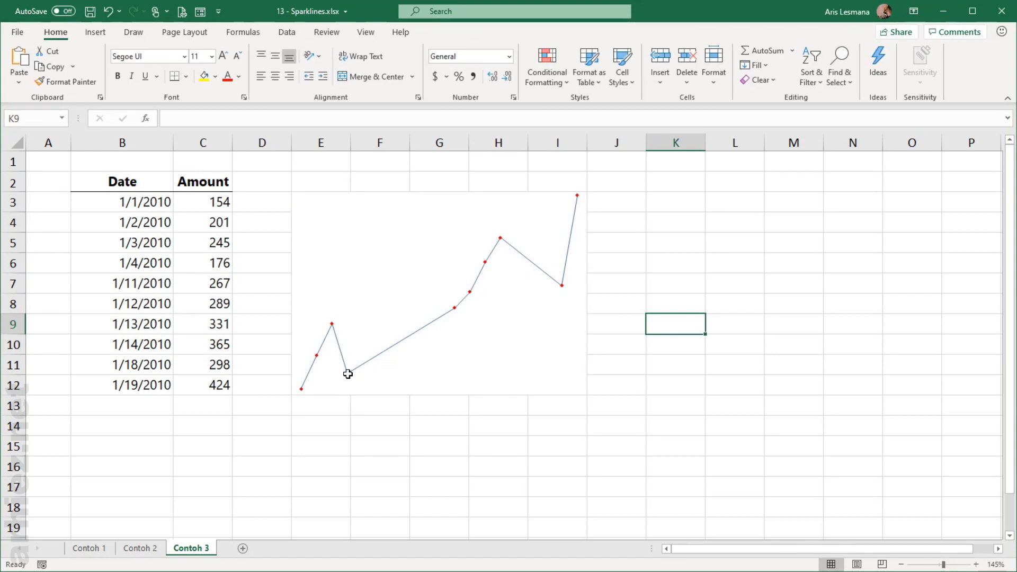
left_click(501, 356)
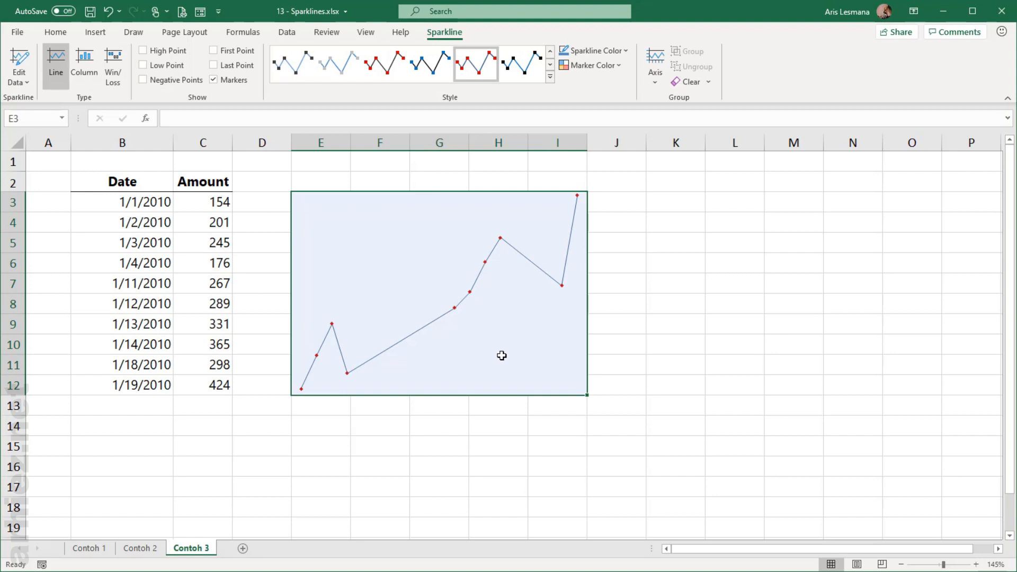
left_click(684, 339)
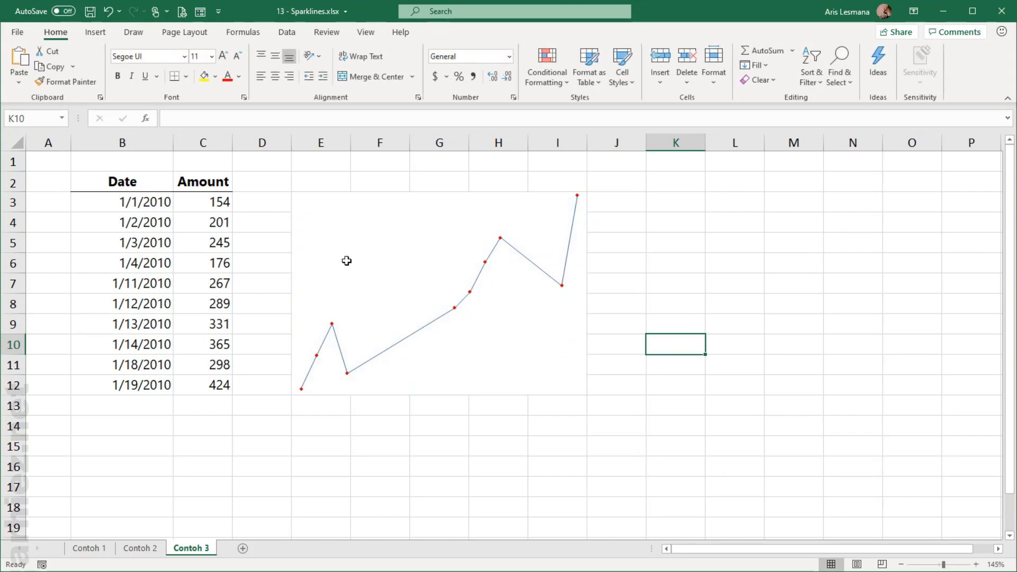
- Examine the merged sparkline cell and the empty cells above, below and beside it
left_click(332, 241)
left_click(325, 183)
left_click(336, 424)
left_click_drag(638, 204, 647, 375)
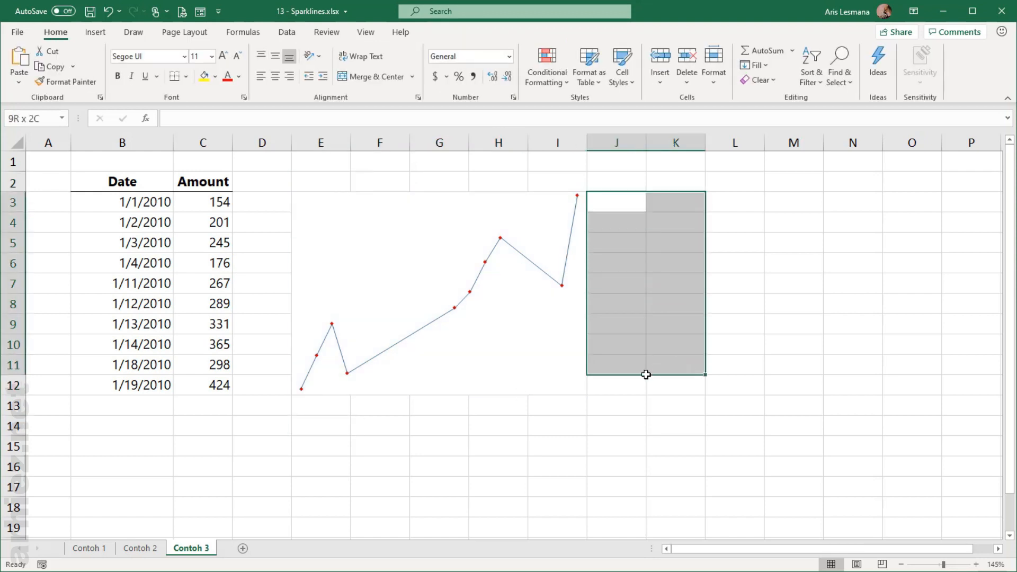
left_click_drag(324, 427, 526, 425)
left_click(660, 367)
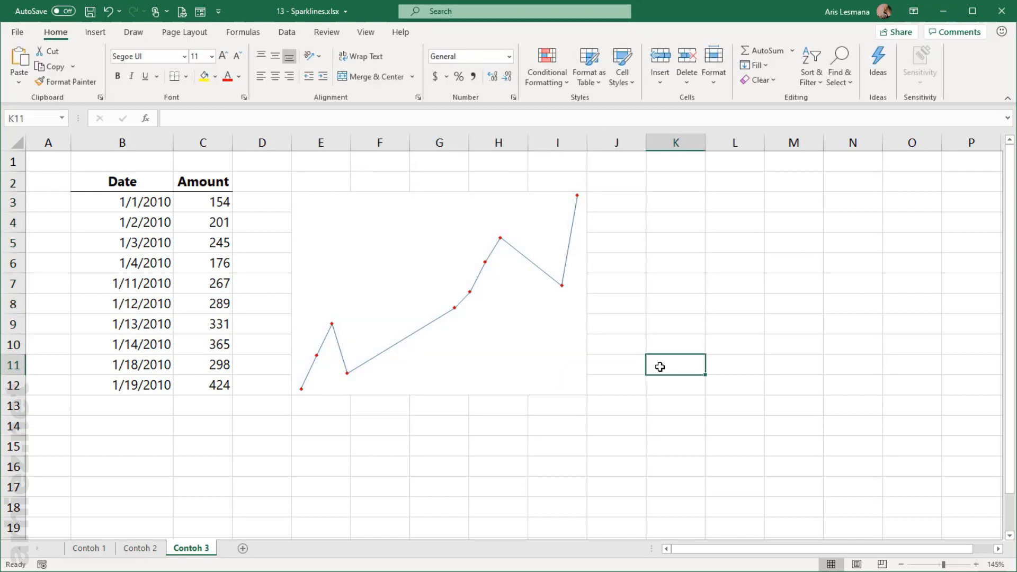
left_click(377, 243)
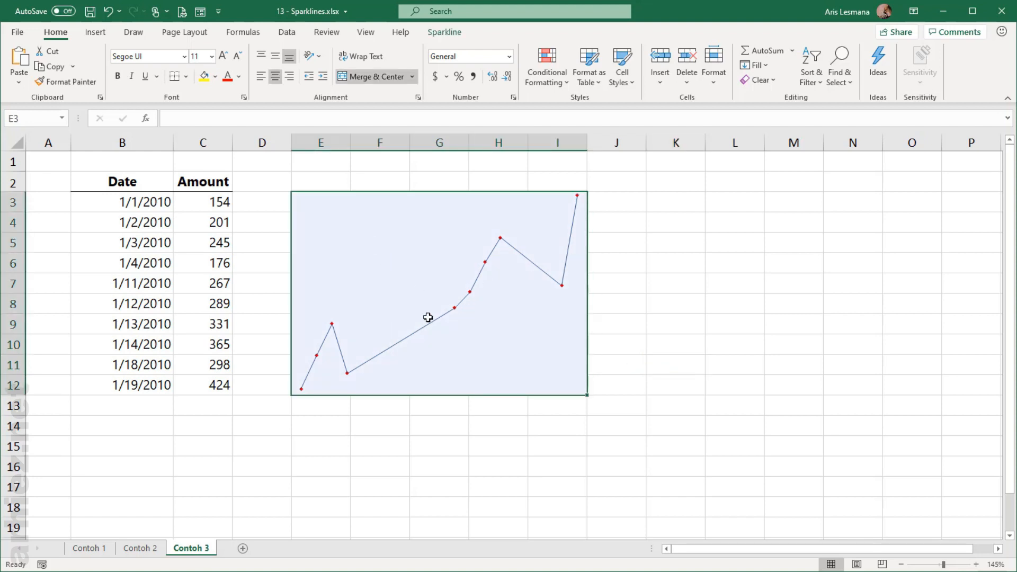
left_click(665, 290)
left_click(375, 251)
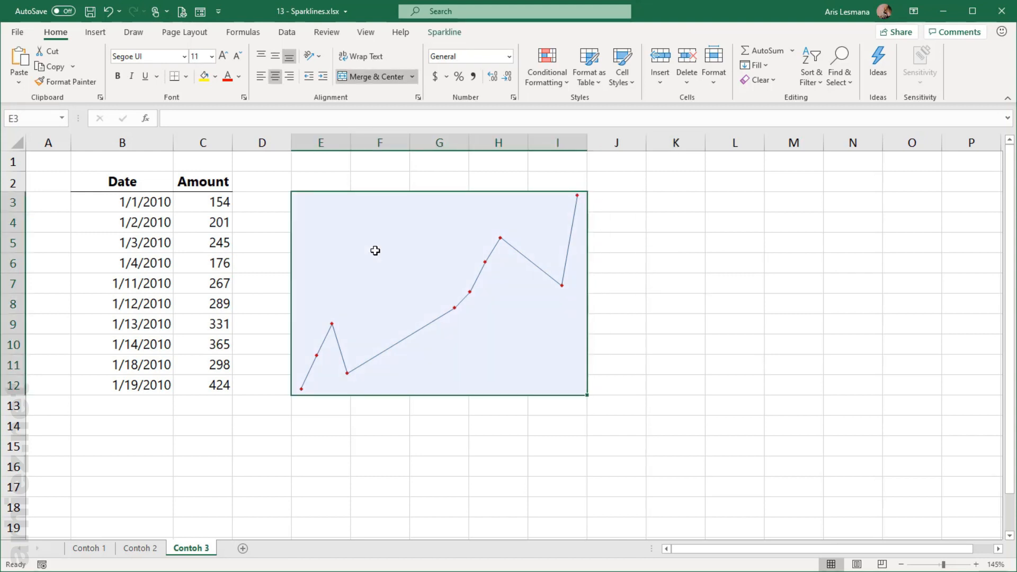
left_click(669, 303)
- Enter the title "Trend Penjualan" in the merged sparkline cell
left_click(353, 239)
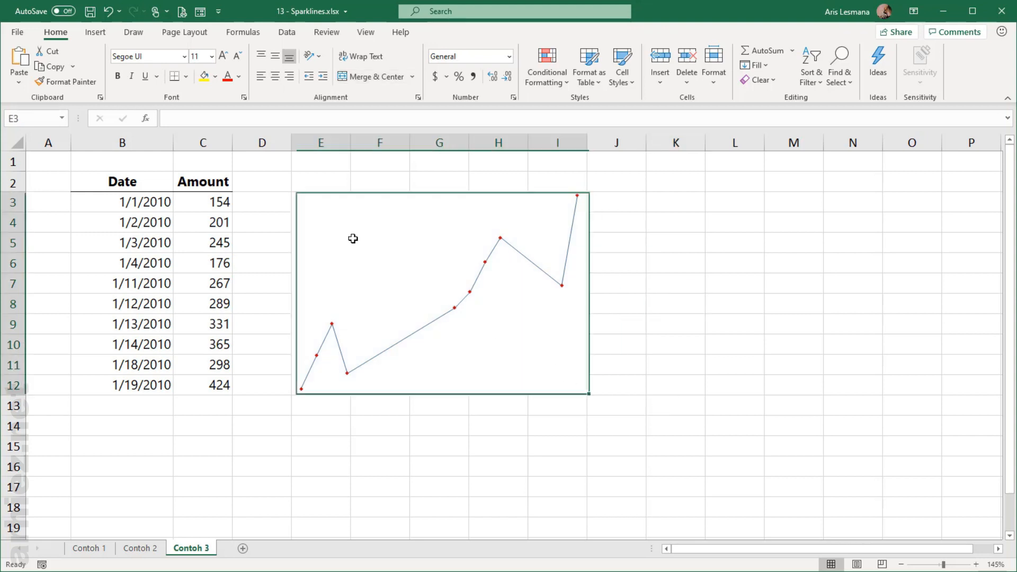
left_click(188, 119)
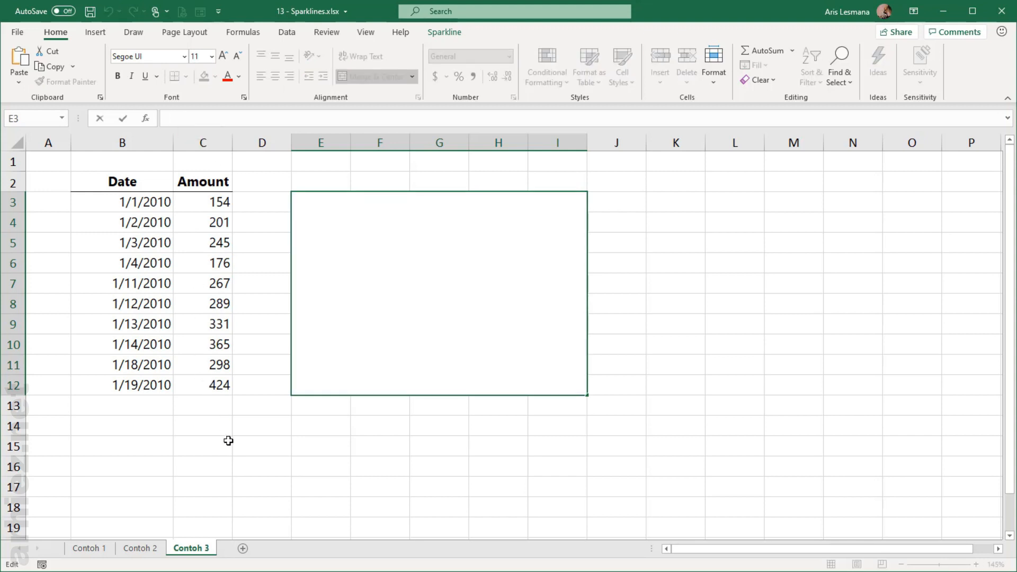
type("Trend Penjualan")
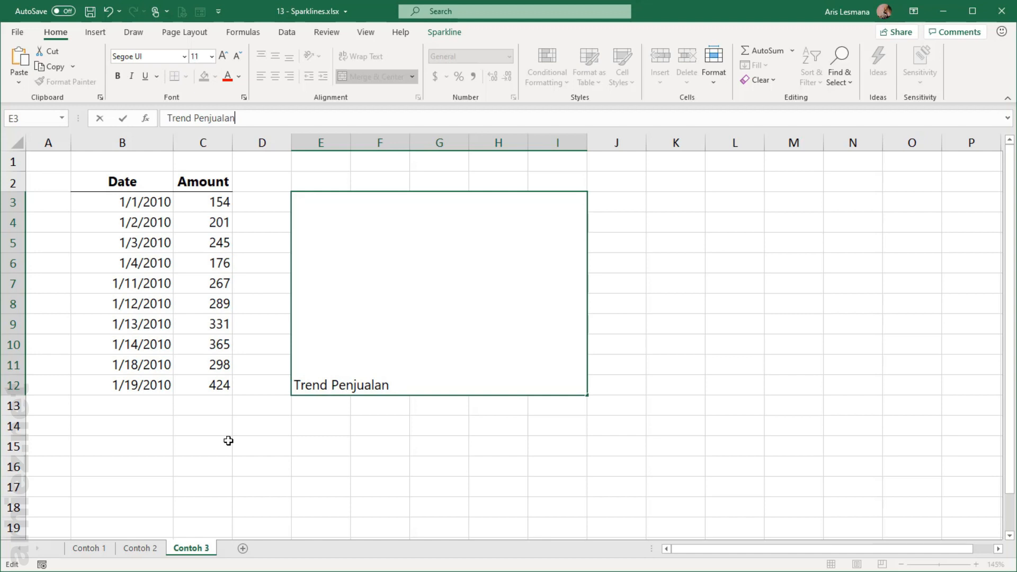
key("Return")
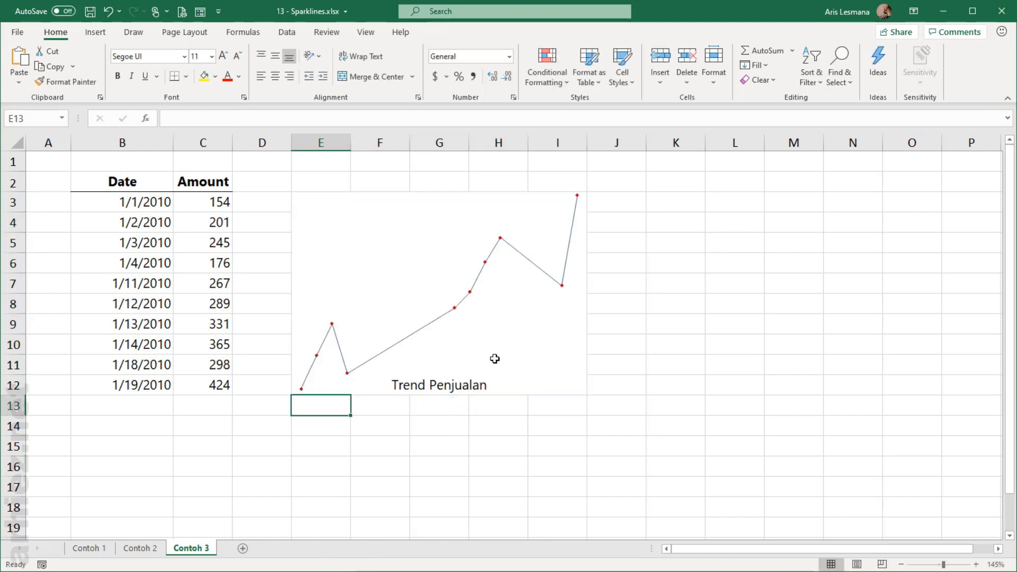
- Align the "Trend Penjualan" title to the top and left of the merged cell
left_click(494, 358)
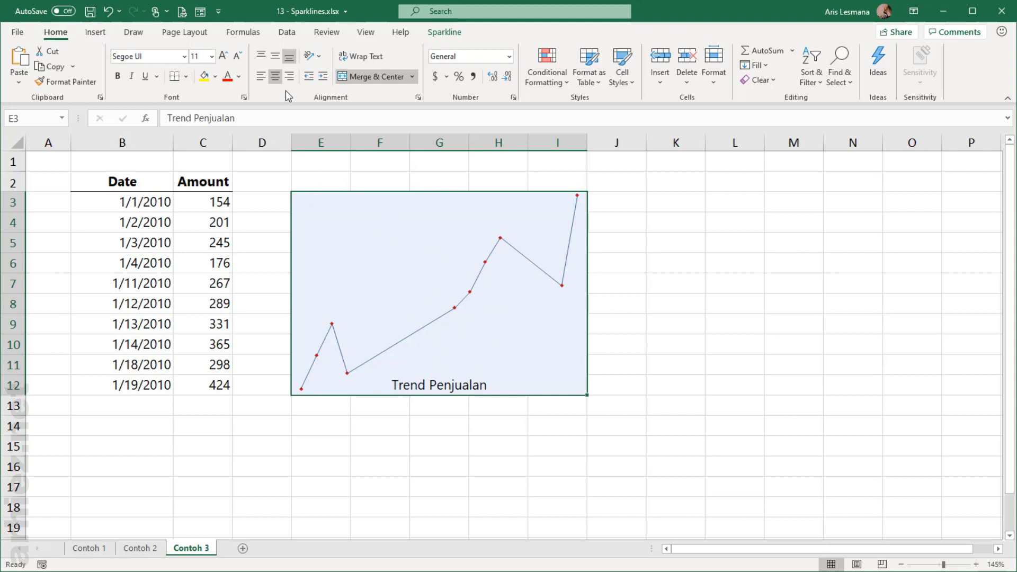
left_click(275, 59)
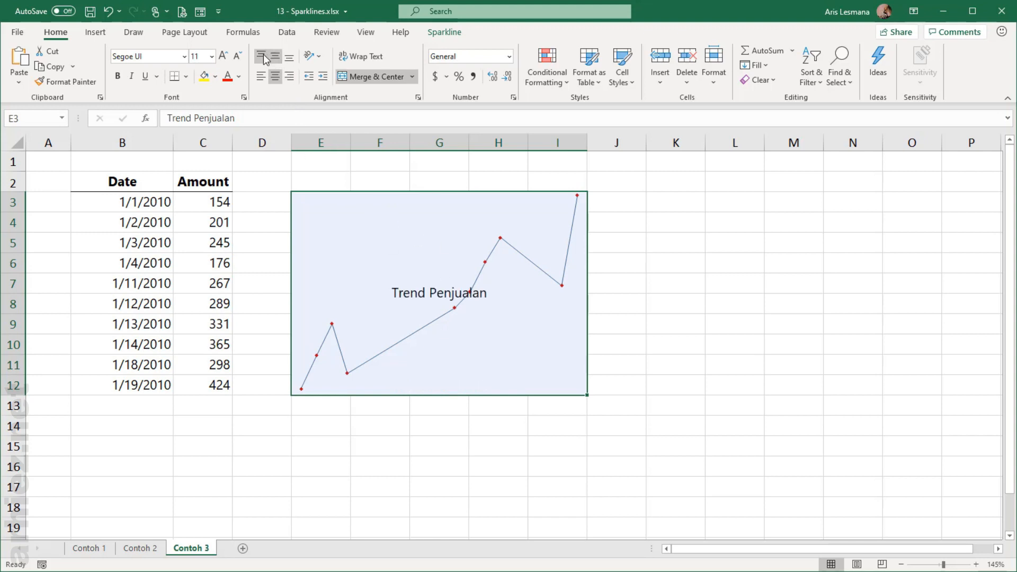
left_click(263, 54)
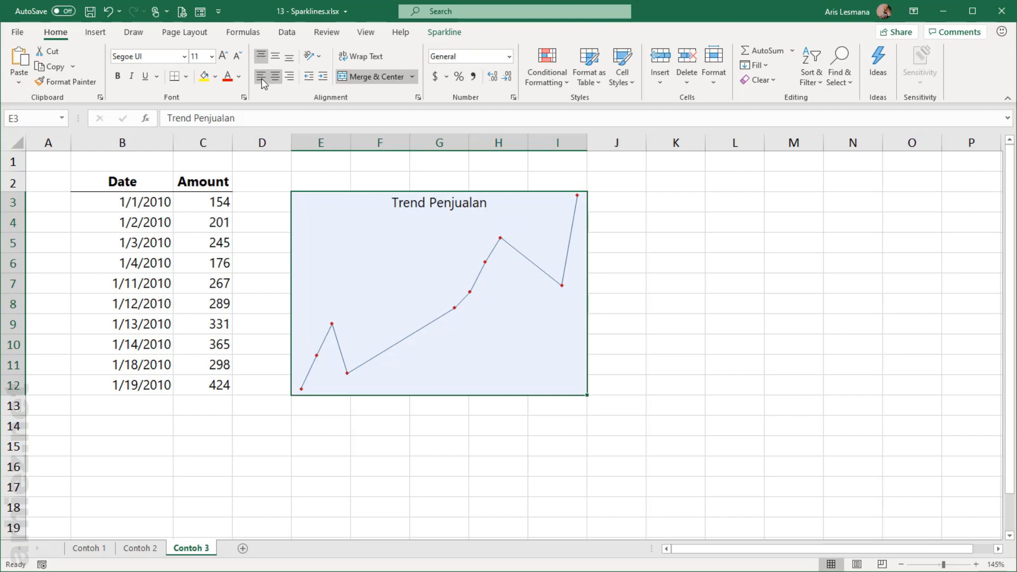
left_click(262, 80)
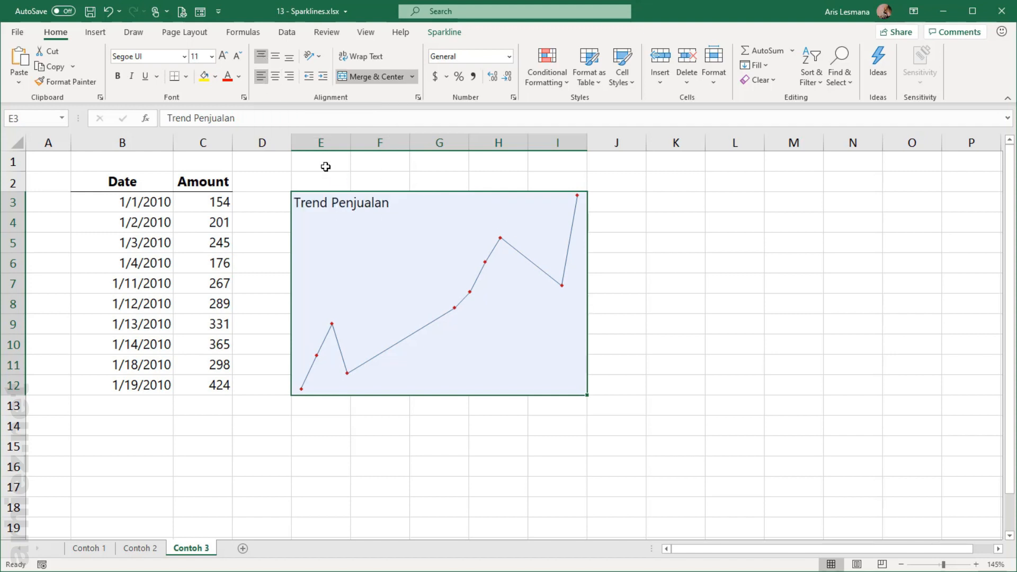
- Format the "Trend Penjualan" title as bold, underlined and italic
left_click(117, 77)
left_click(145, 76)
left_click(132, 76)
left_click(675, 285)
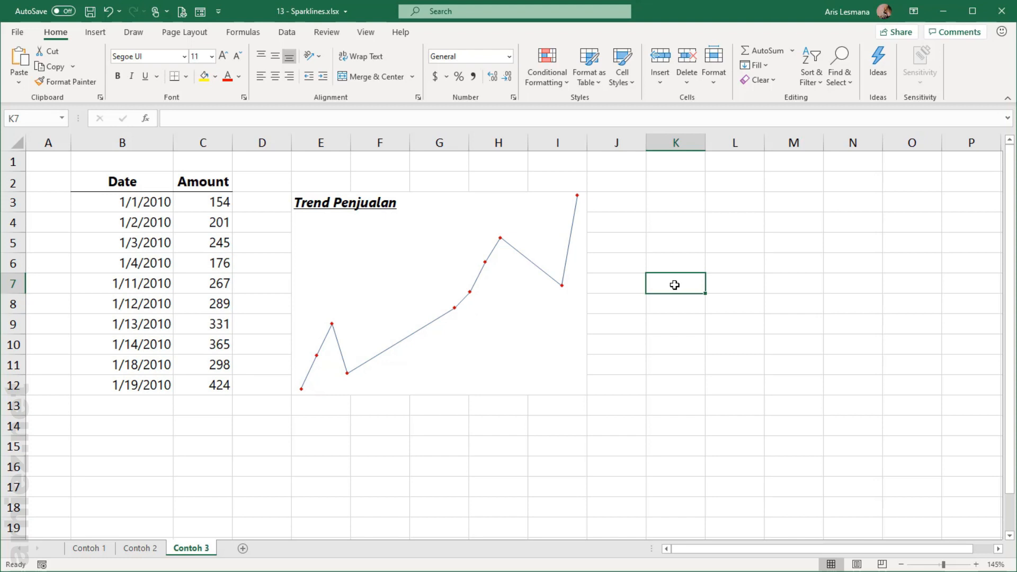
- Try to remove the sparkline by deleting the contents of its merged cell, and undo the deletion
left_click(506, 221)
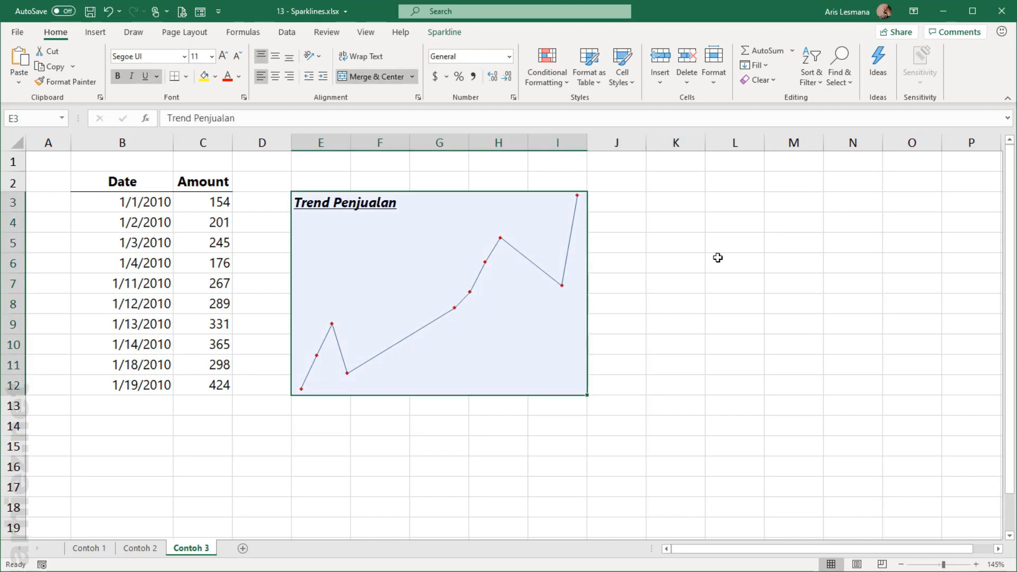
key("Delete")
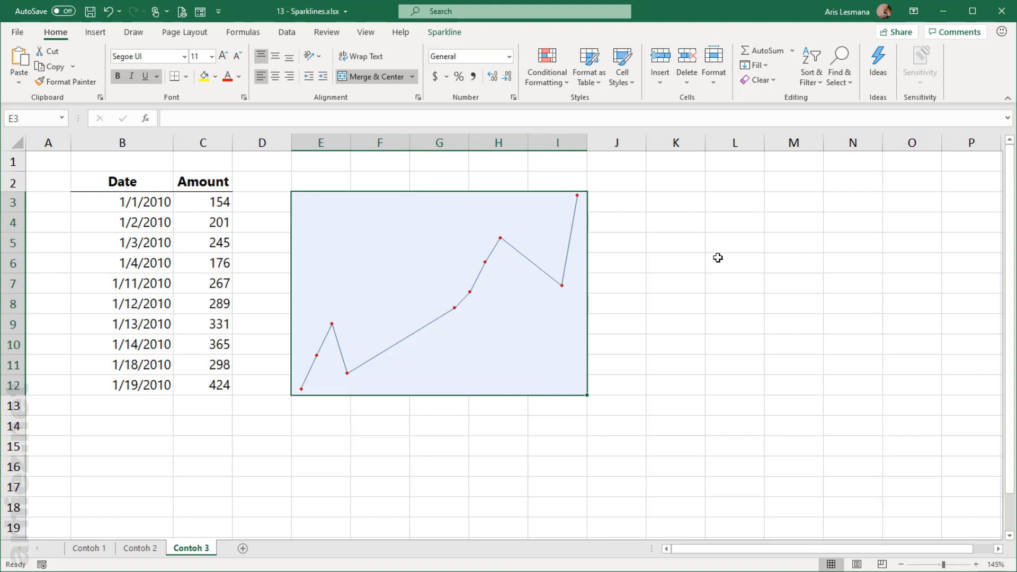
key("ctrl+z")
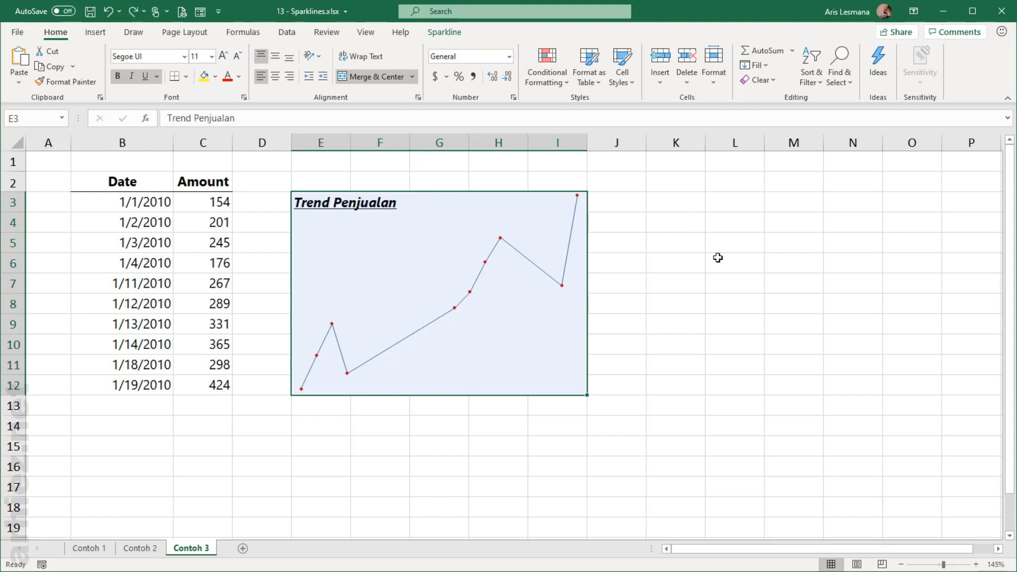
- Clear only the selected sparkline from the merged cell that holds the "Trend Penjualan" title
left_click(453, 30)
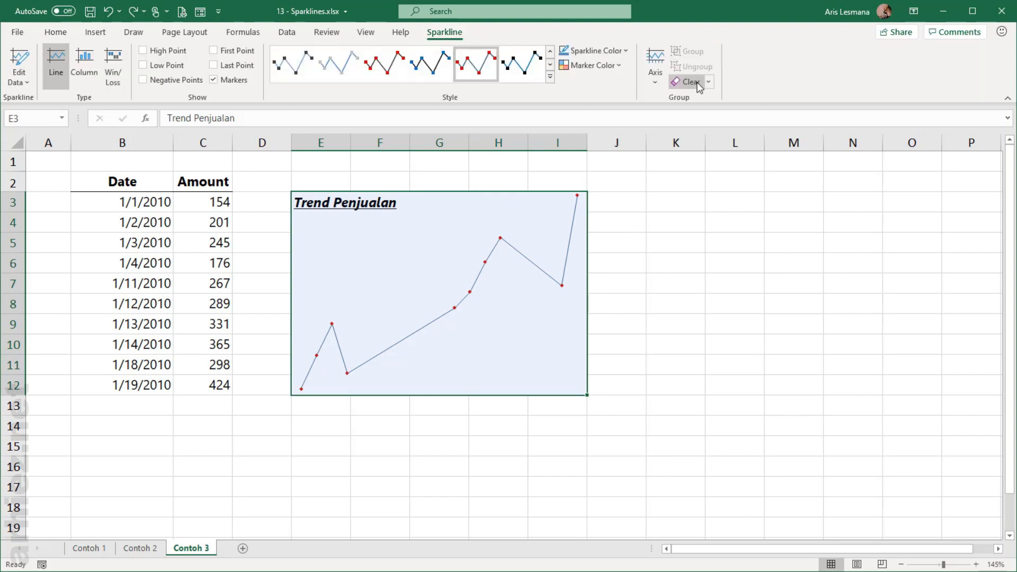
left_click(686, 247)
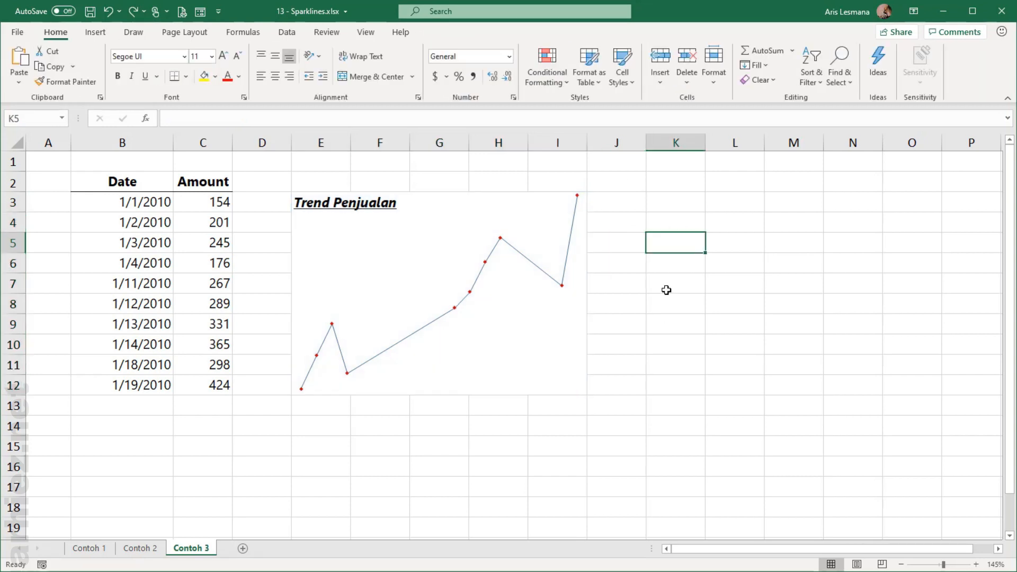
left_click(551, 231)
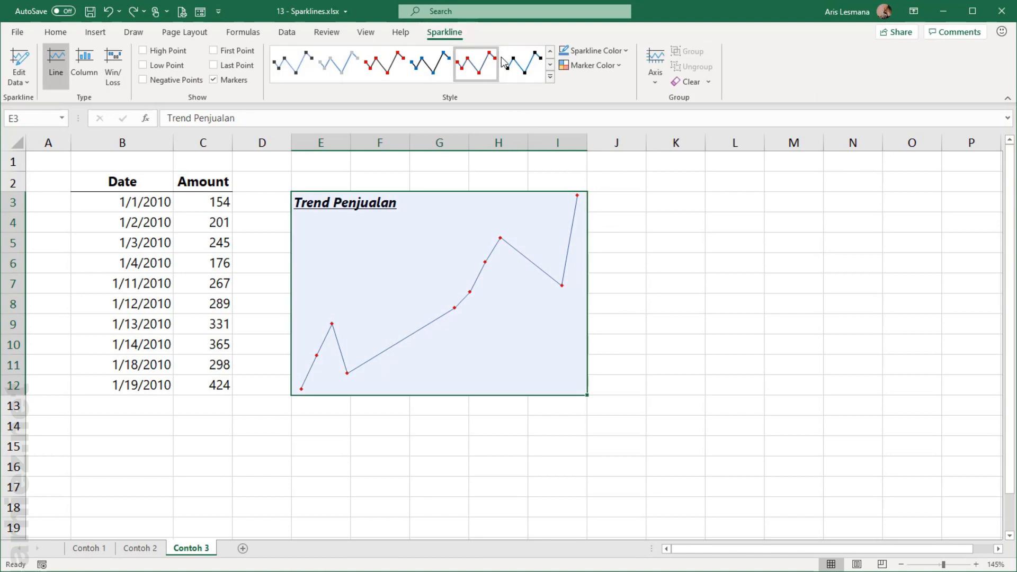
left_click(710, 83)
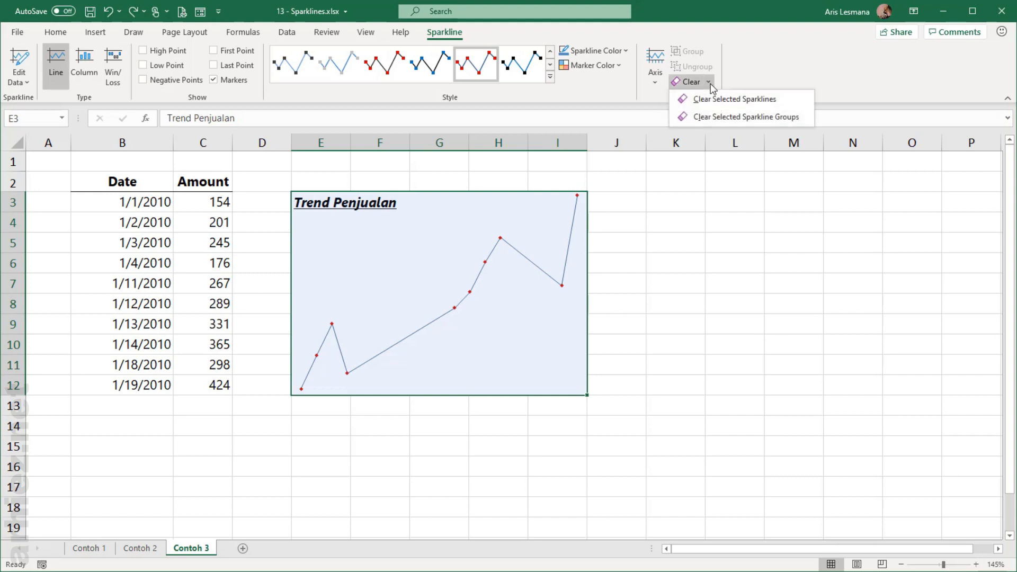
left_click(740, 99)
left_click(674, 265)
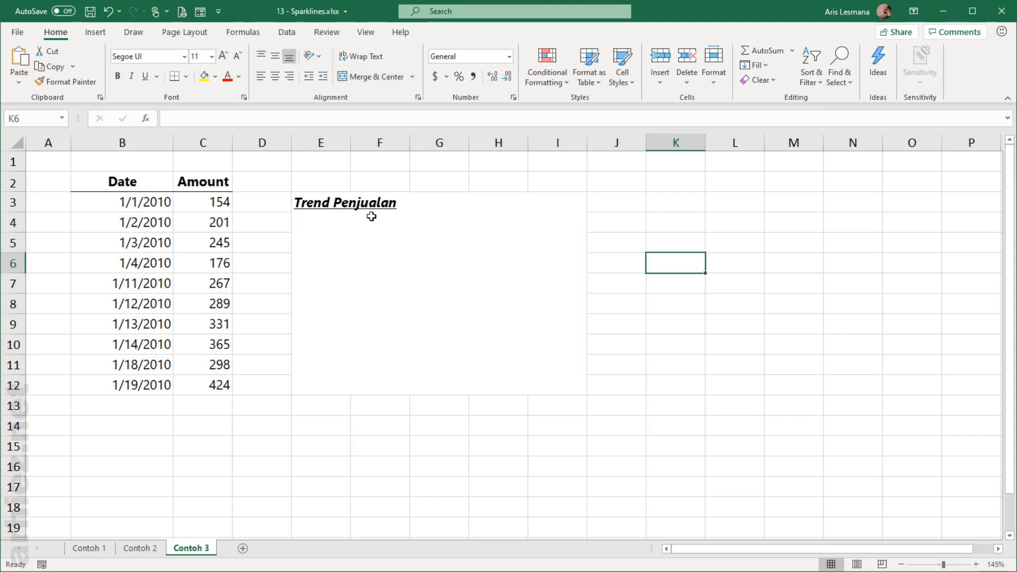
- Delete the "Trend Penjualan" title from the merged cell
left_click(427, 290)
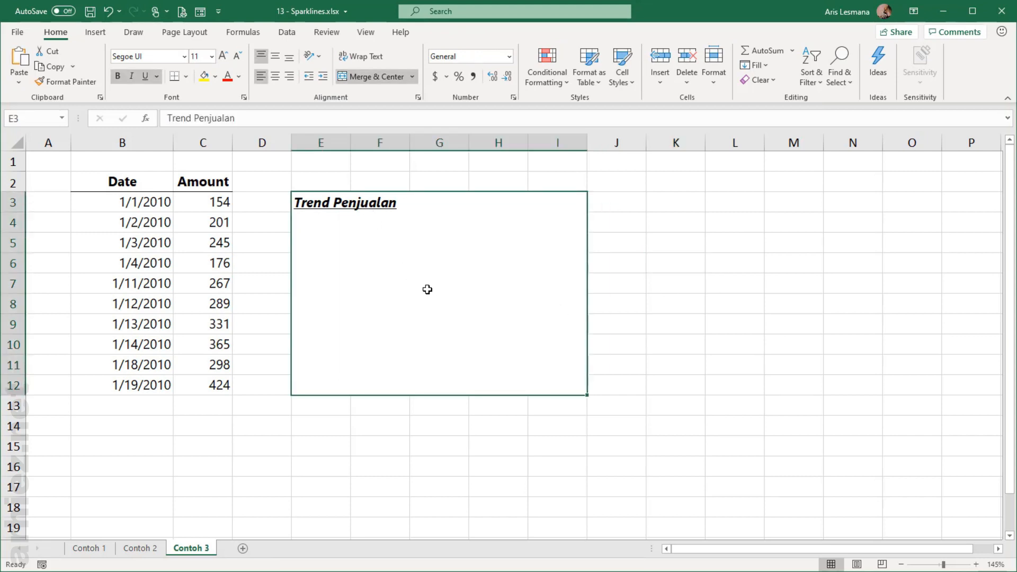
key("Delete")
left_click(657, 302)
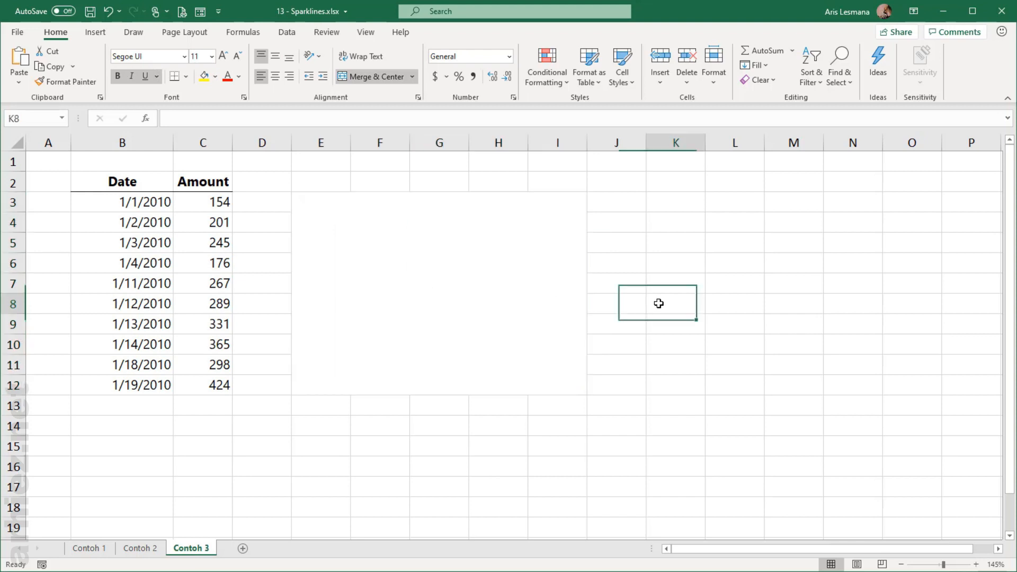
- Unmerge the empty merged cell covering E3:I12 back into individual cells
left_click(363, 243)
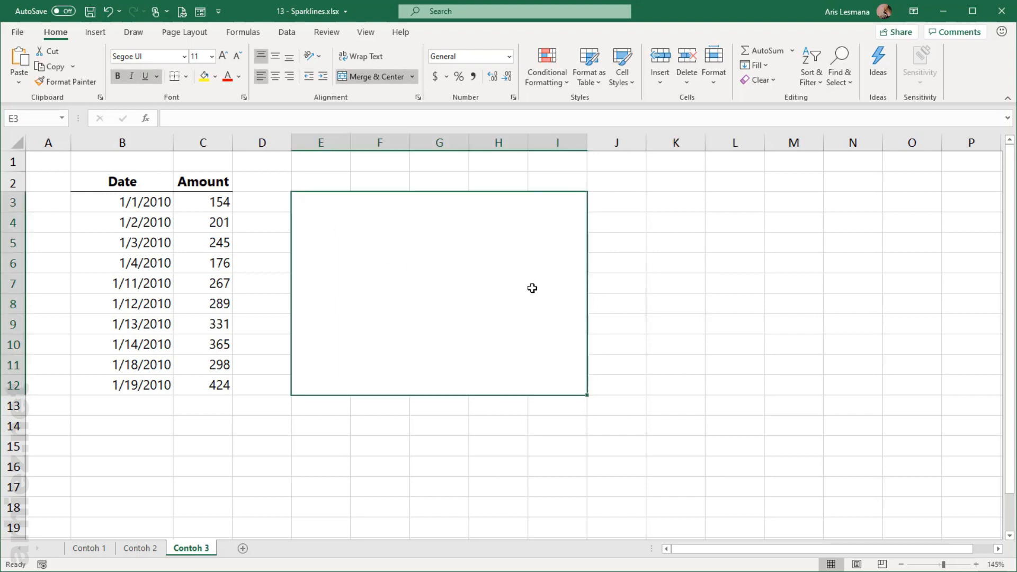
left_click(368, 77)
left_click(671, 292)
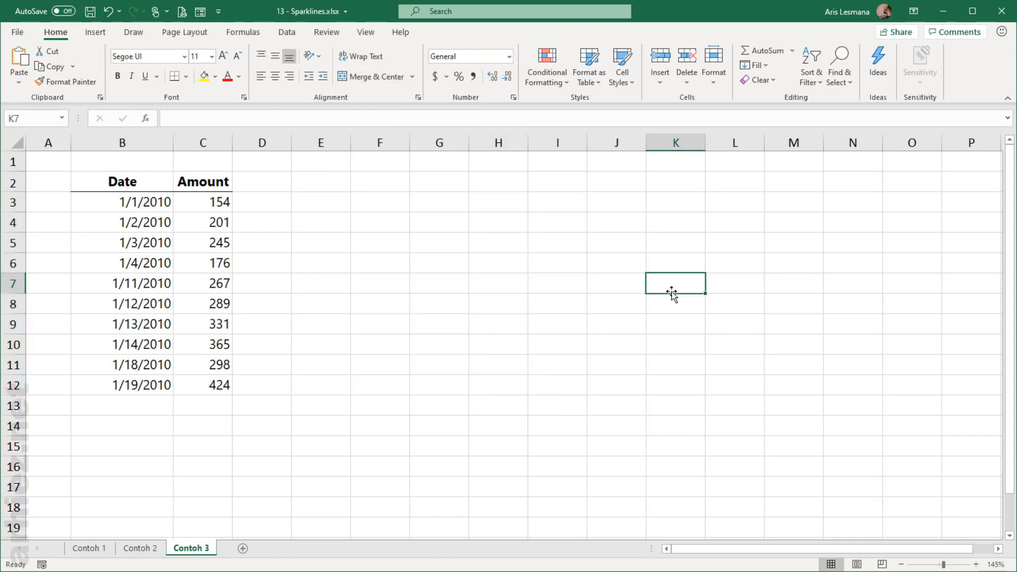